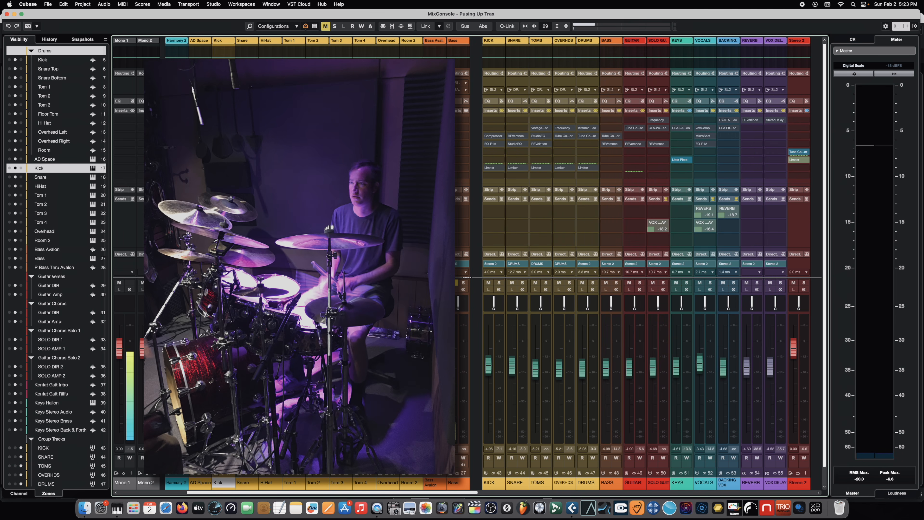
# Step: Solo the Overhead and HiHat channels so the cymbals can be compared without the rest of the mix
pyautogui.click(393, 283)
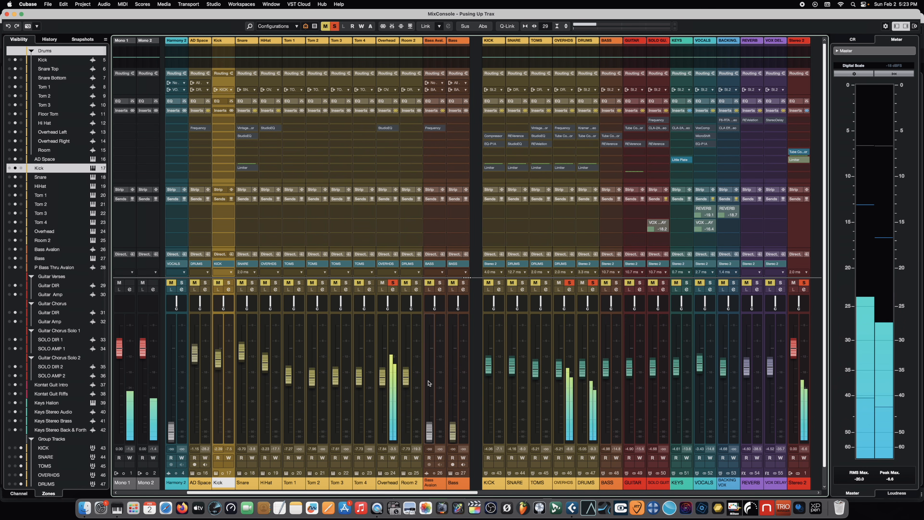
pyautogui.click(393, 283)
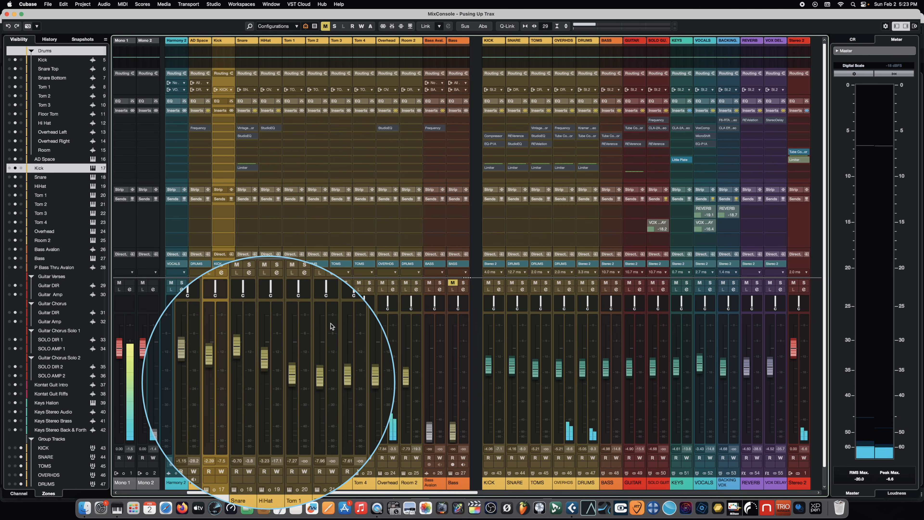
pyautogui.click(393, 283)
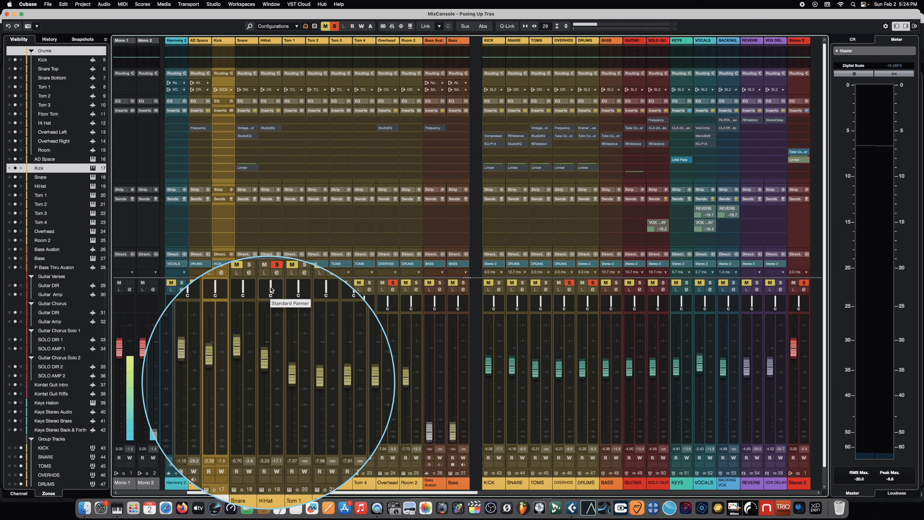
# Step: Pan the HiHat to L27 while listening against the overheads, and clear the solos
pyautogui.press('space')
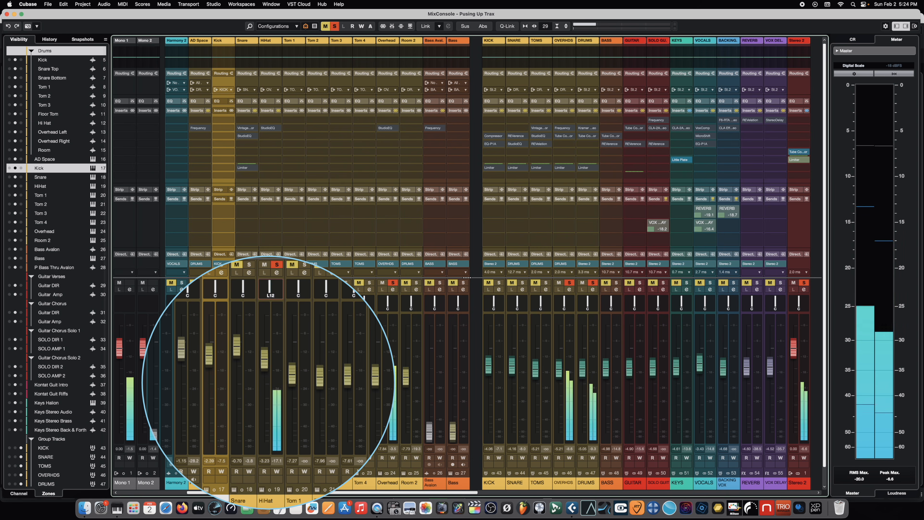
pyautogui.moveTo(271, 287); pyautogui.dragTo(268, 287)
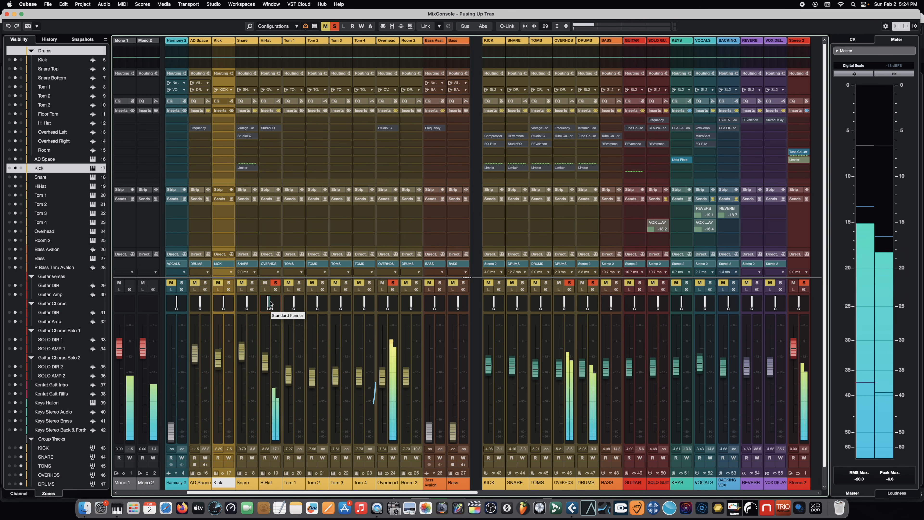
pyautogui.moveTo(268, 302); pyautogui.dragTo(269, 302)
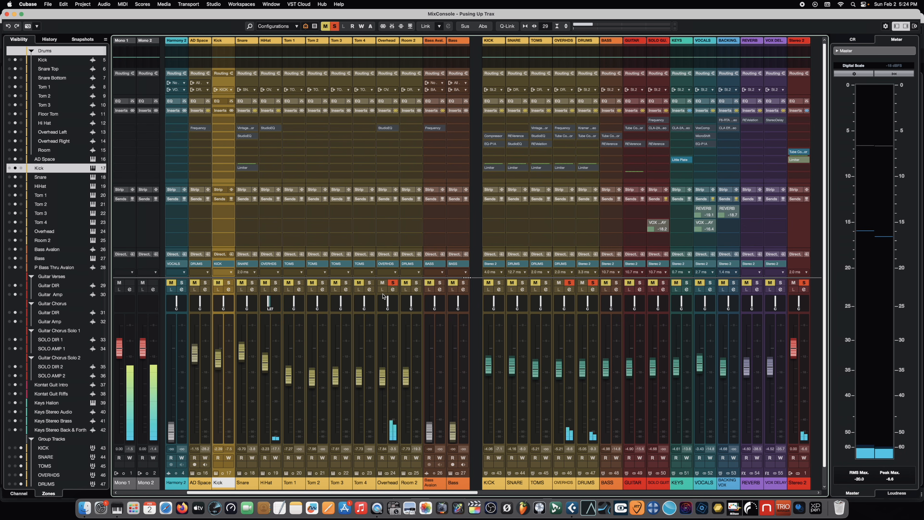
pyautogui.click(392, 283)
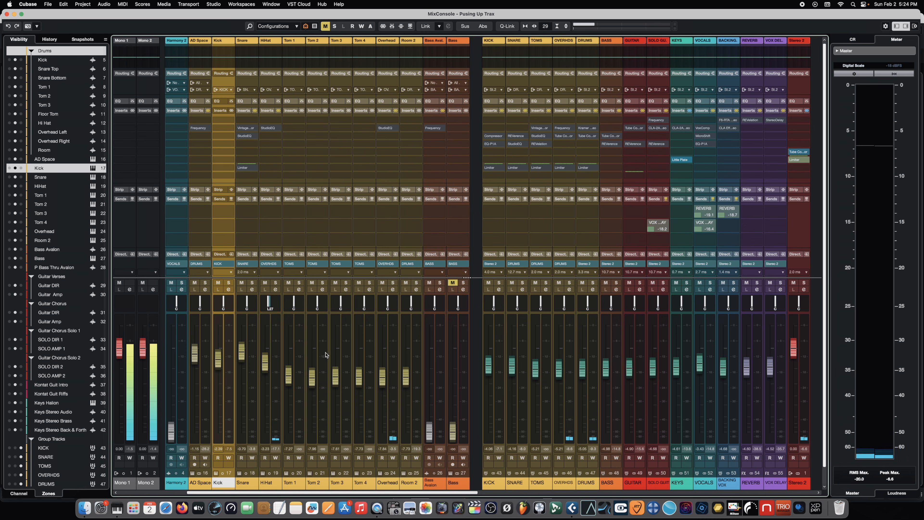
# Step: Spread the toms across the stereo field: Tom 1 at L58, Tom 2 at L27, Tom 3 centred and Tom 4 at R48
pyautogui.moveTo(294, 303); pyautogui.dragTo(289, 304)
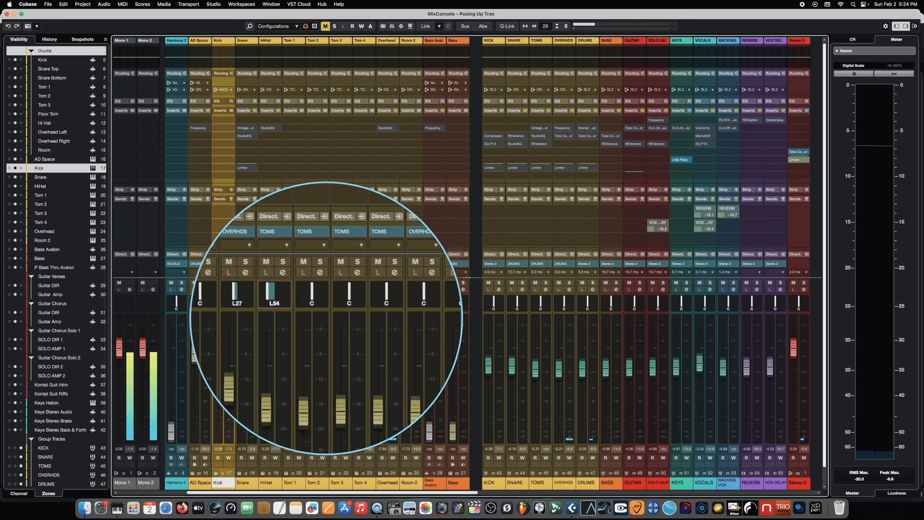
pyautogui.click(308, 295)
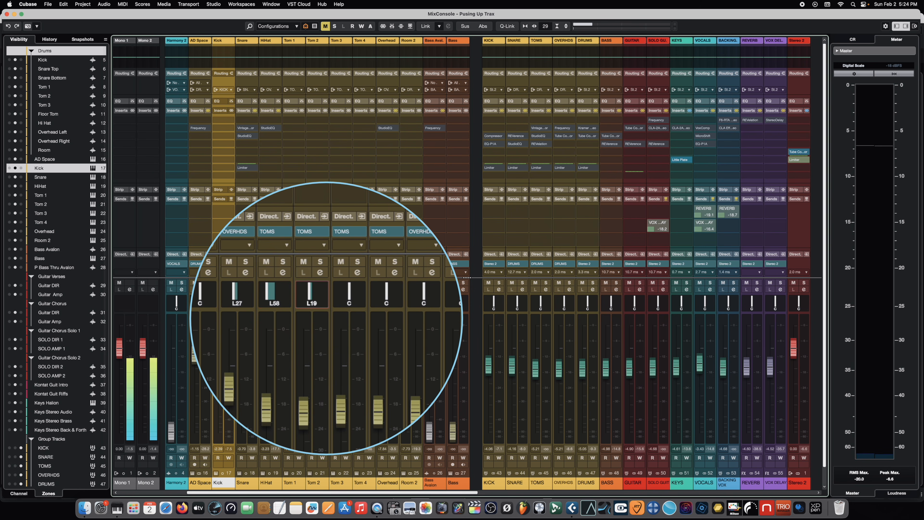
pyautogui.click(350, 295)
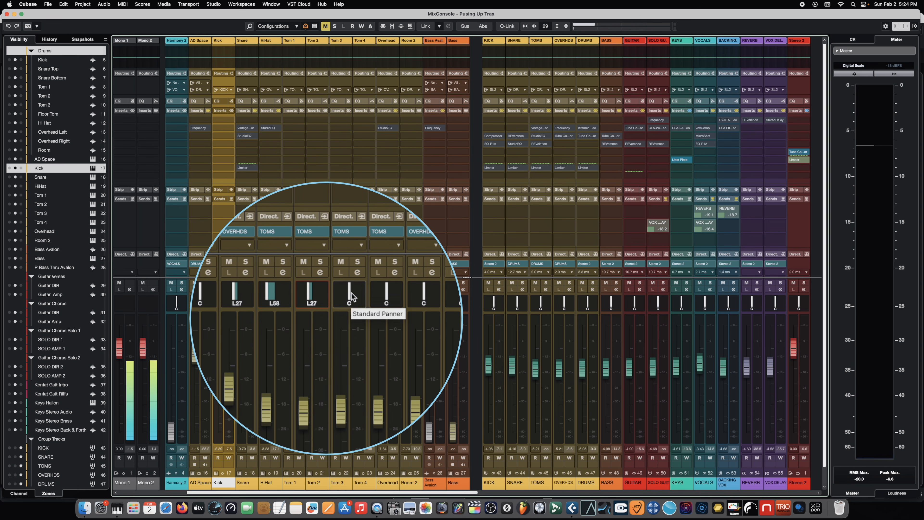
pyautogui.click(389, 296)
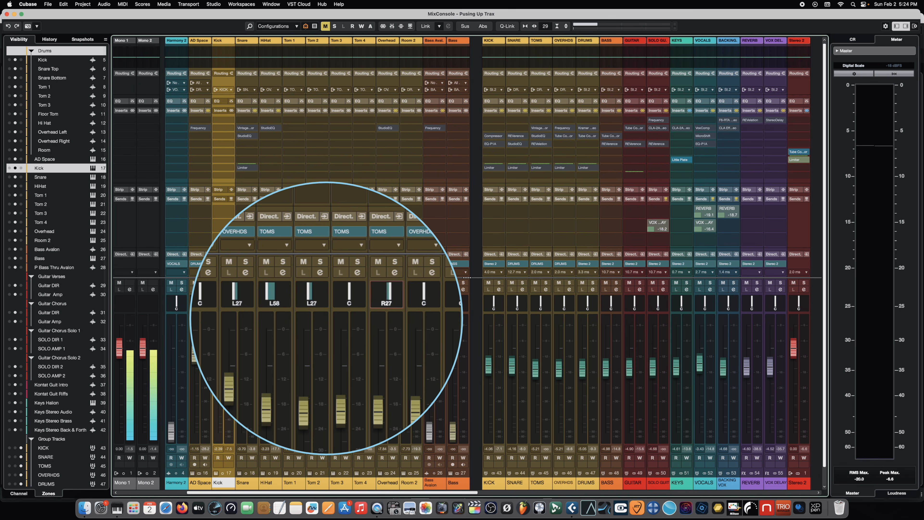
pyautogui.moveTo(368, 305); pyautogui.dragTo(369, 305)
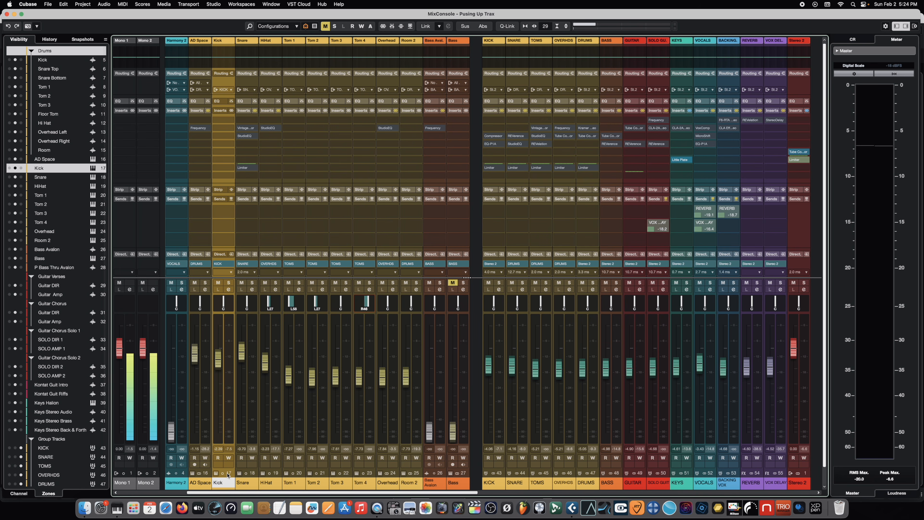
# Step: Solo the Kick and trace its signal path through the KICK and DRUMS group channels to the Stereo 2 output
pyautogui.press('s')
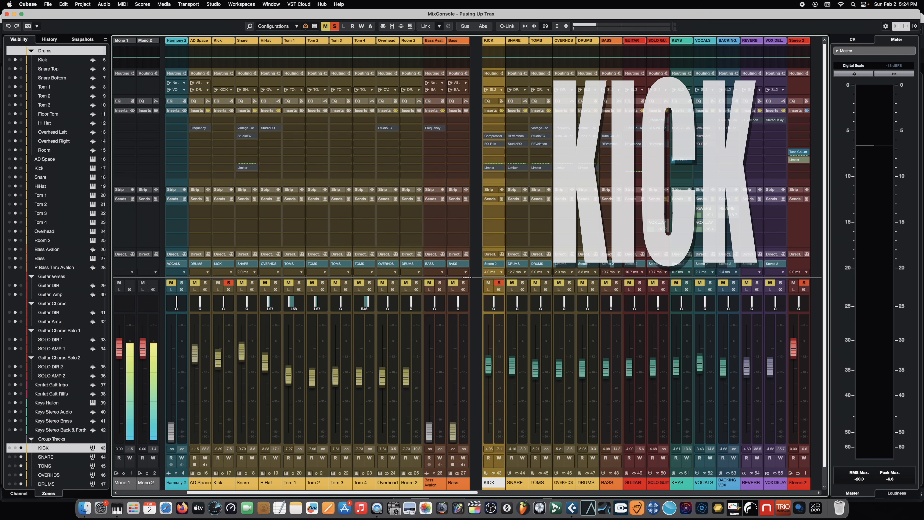
pyautogui.click(501, 400)
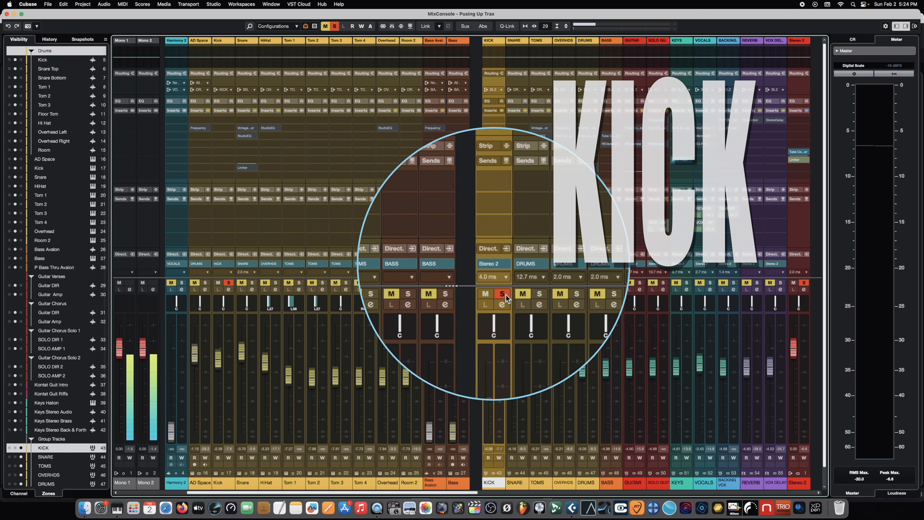
pyautogui.click(594, 415)
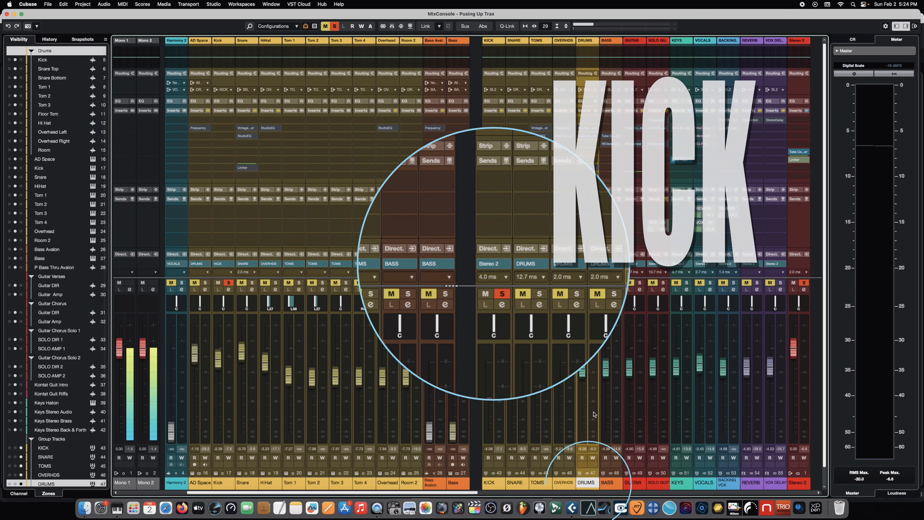
pyautogui.click(498, 362)
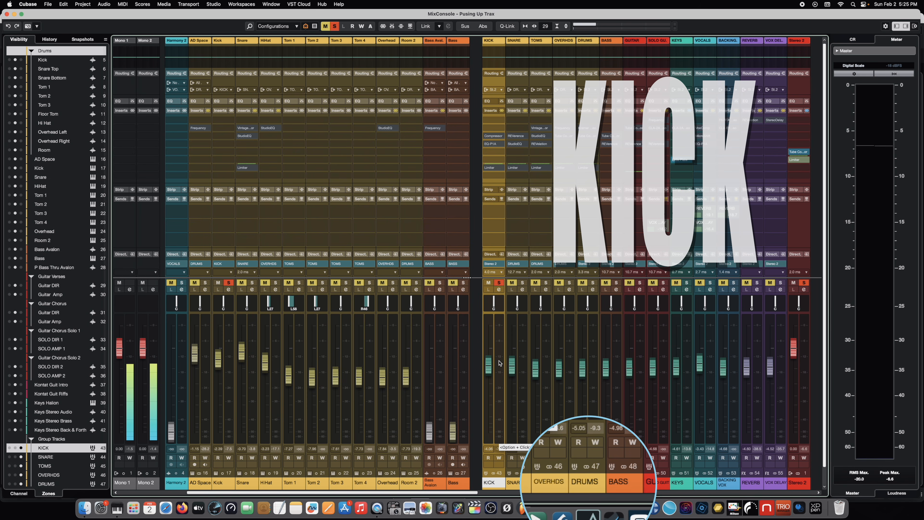
pyautogui.click(591, 373)
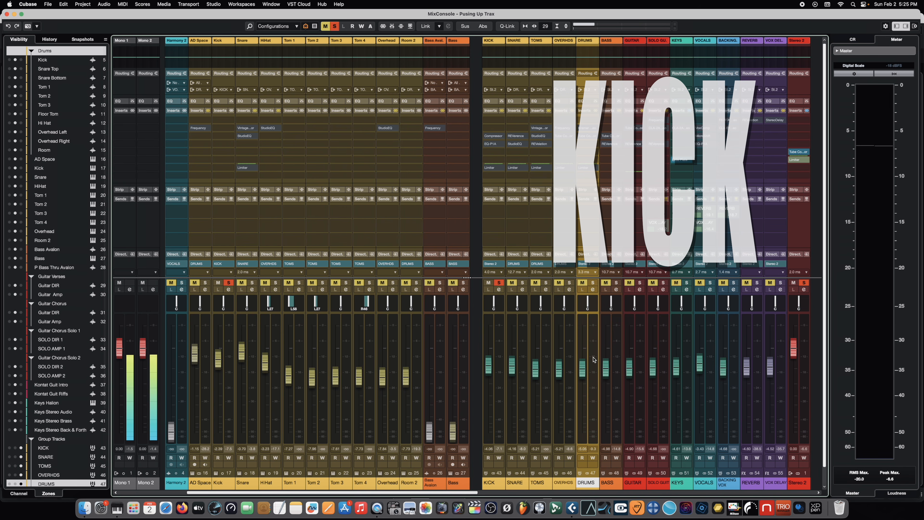
pyautogui.click(502, 344)
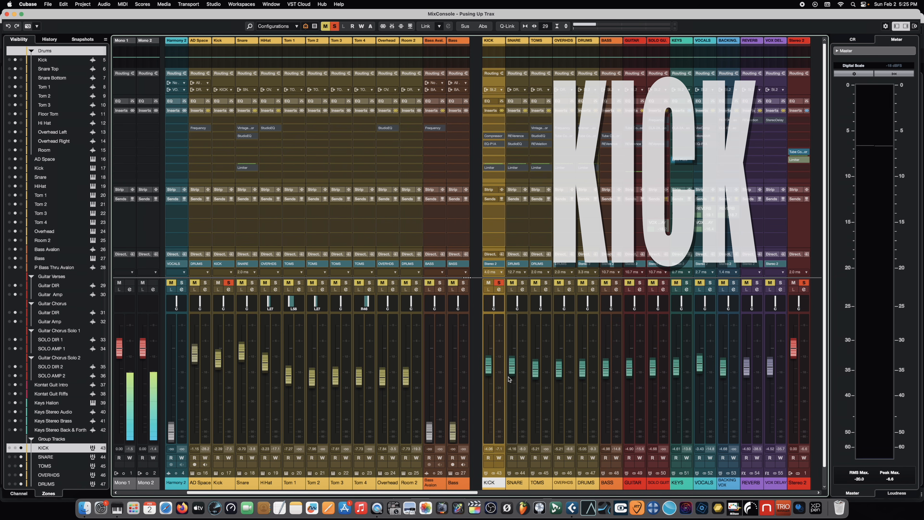
pyautogui.click(806, 346)
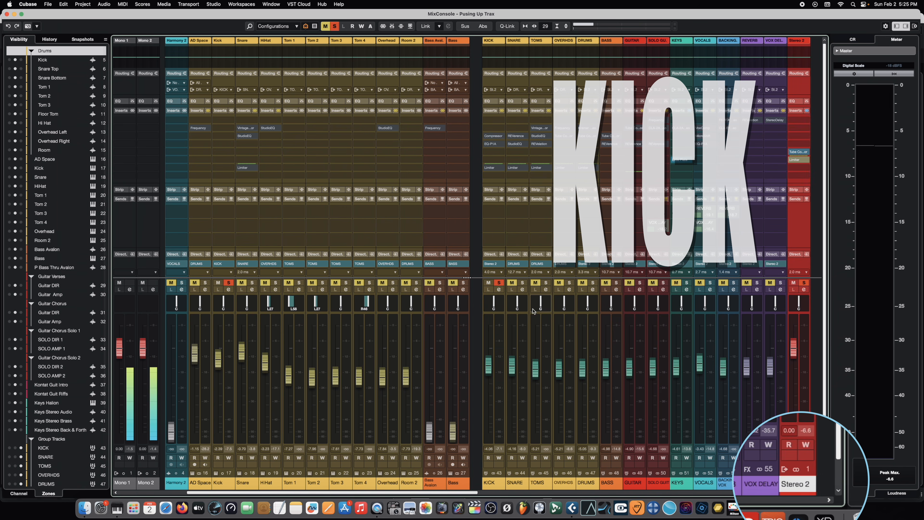
pyautogui.click(501, 309)
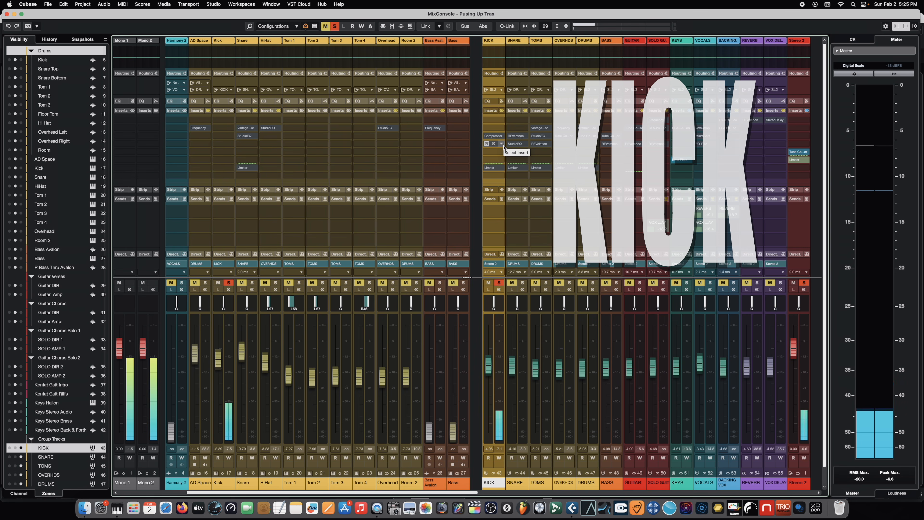
# Step: Activate the Compressor and EQ-P1A inserts on the KICK group and audition the kick through them
pyautogui.click(494, 136)
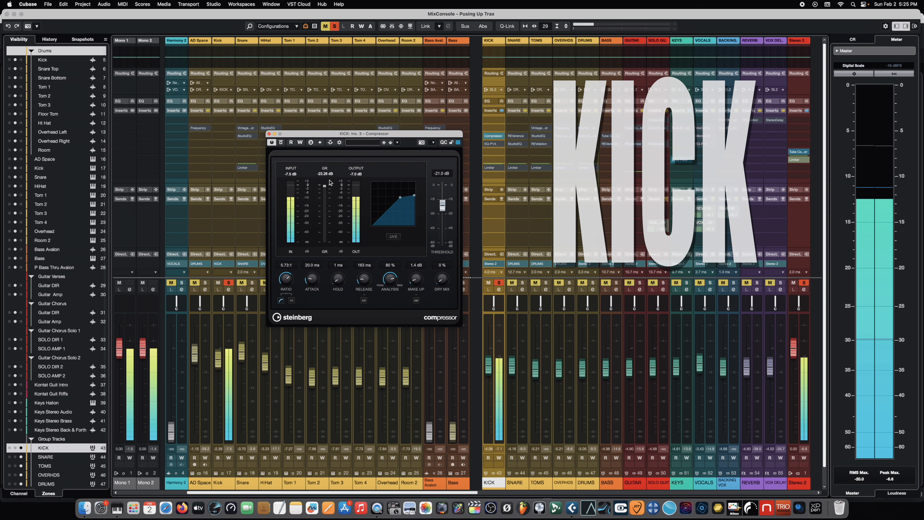
pyautogui.click(494, 137)
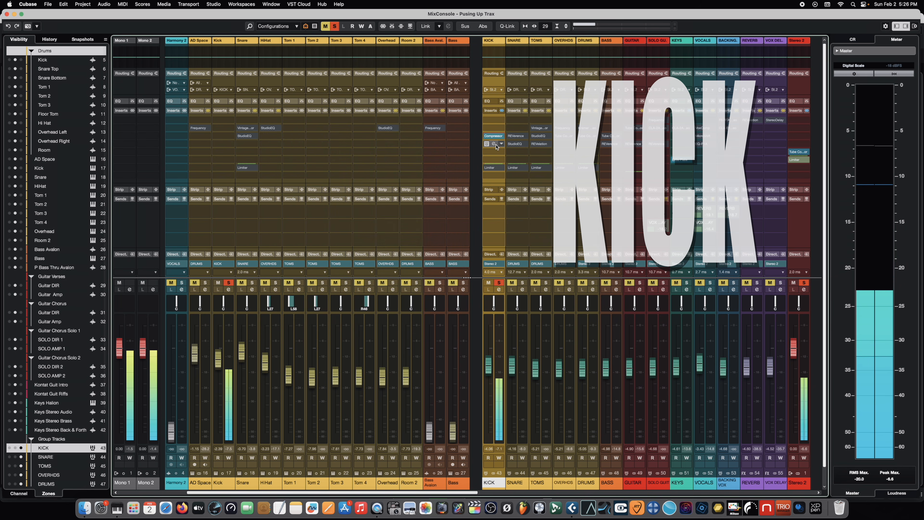
pyautogui.click(494, 144)
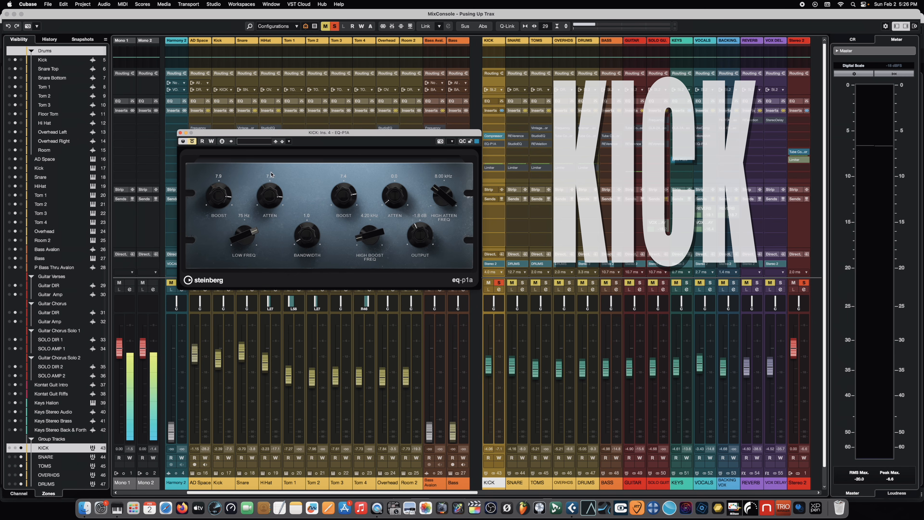
pyautogui.press('space')
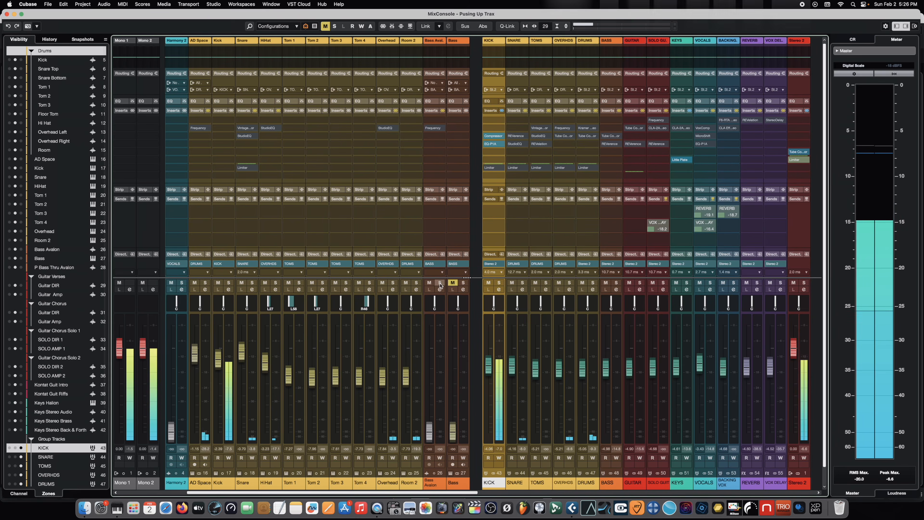
# Step: Solo the SNARE group, select the Snare channel and raise the SNARE group's fader slightly during playback
pyautogui.click(522, 282)
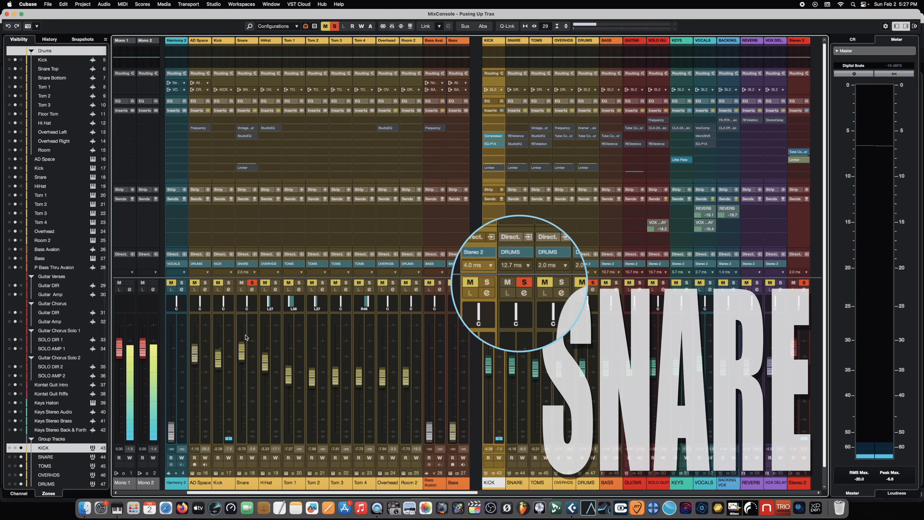
pyautogui.click(254, 334)
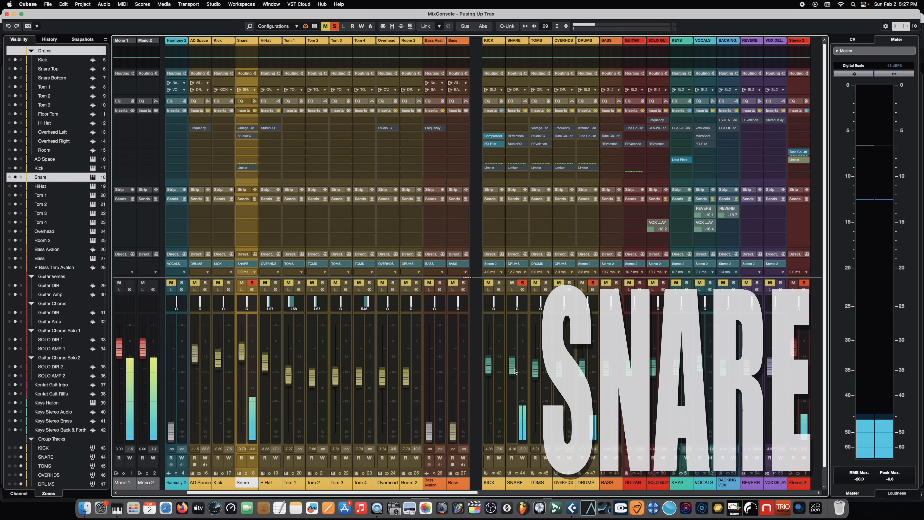
pyautogui.moveTo(514, 372); pyautogui.dragTo(514, 358)
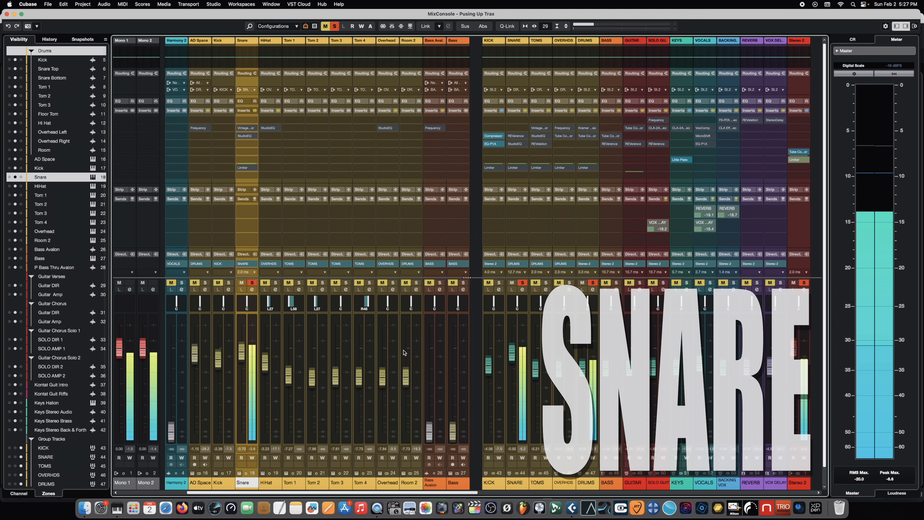
pyautogui.moveTo(513, 353); pyautogui.dragTo(513, 357)
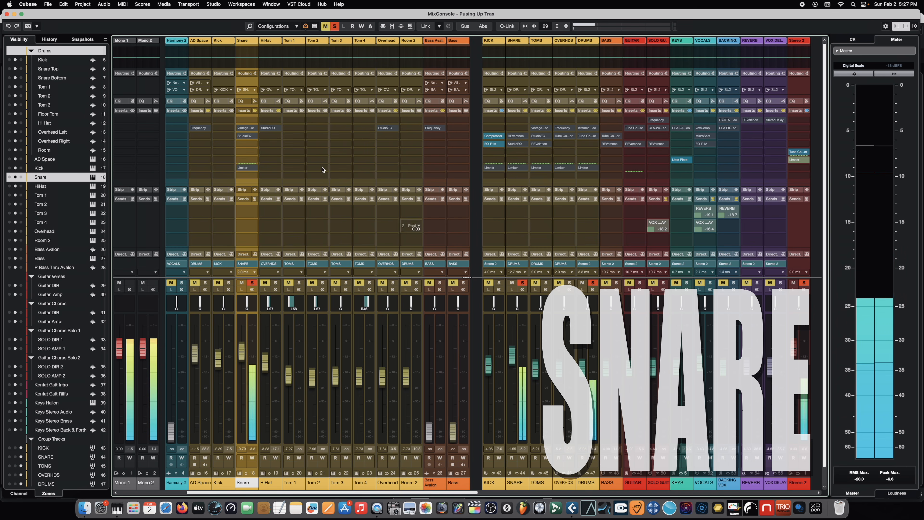
# Step: Activate the VintageCompressor on the Snare channel and shorten its attack to about 22.9 ms
pyautogui.click(243, 127)
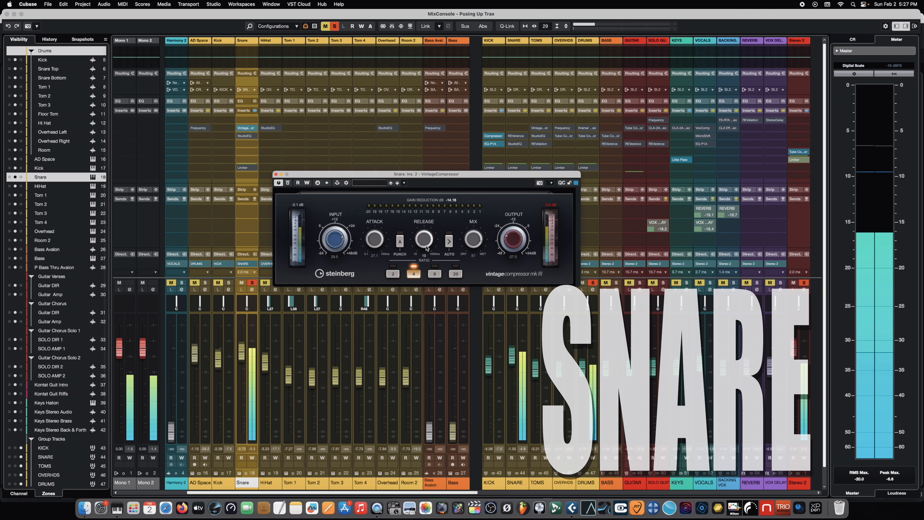
pyautogui.moveTo(376, 226); pyautogui.dragTo(375, 227)
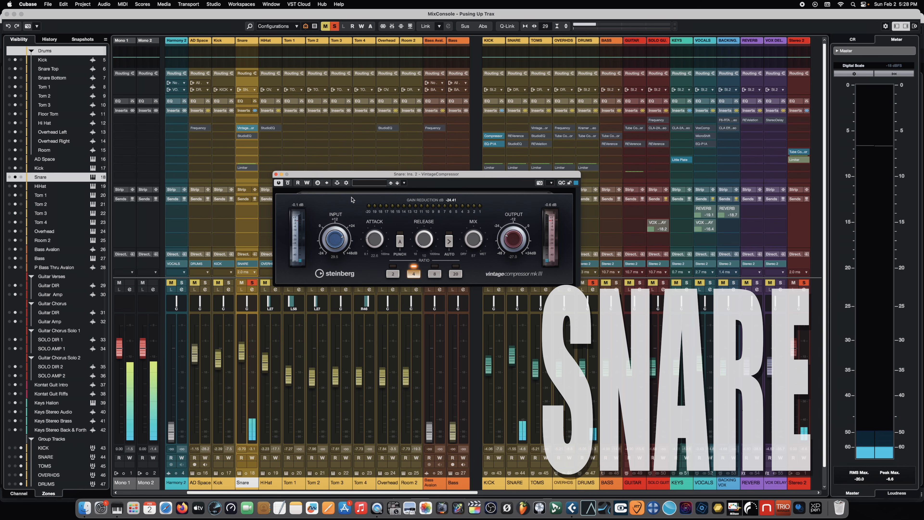
pyautogui.click(276, 175)
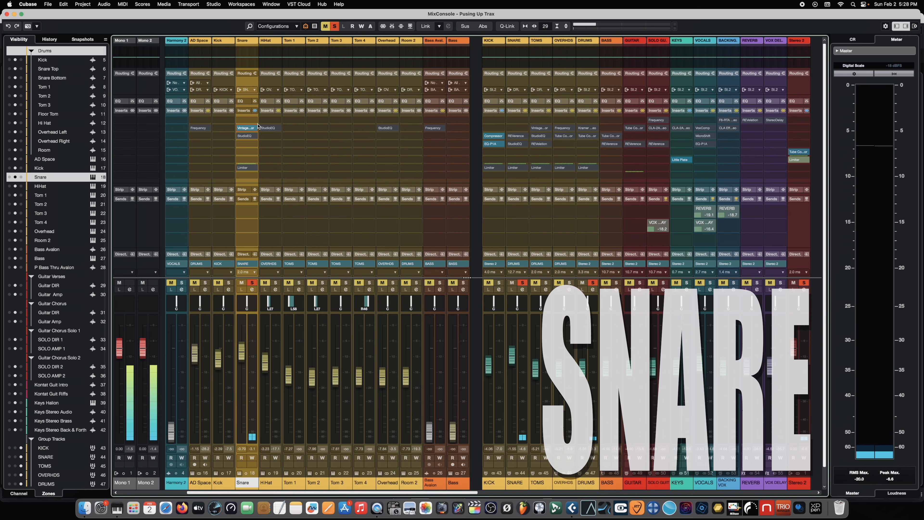
# Step: Activate StudioEQ on the Snare channel, setting band 2 to 1.00 kHz at -8.6 dB and band 1 to 228 Hz at -1.9 dB
pyautogui.click(247, 137)
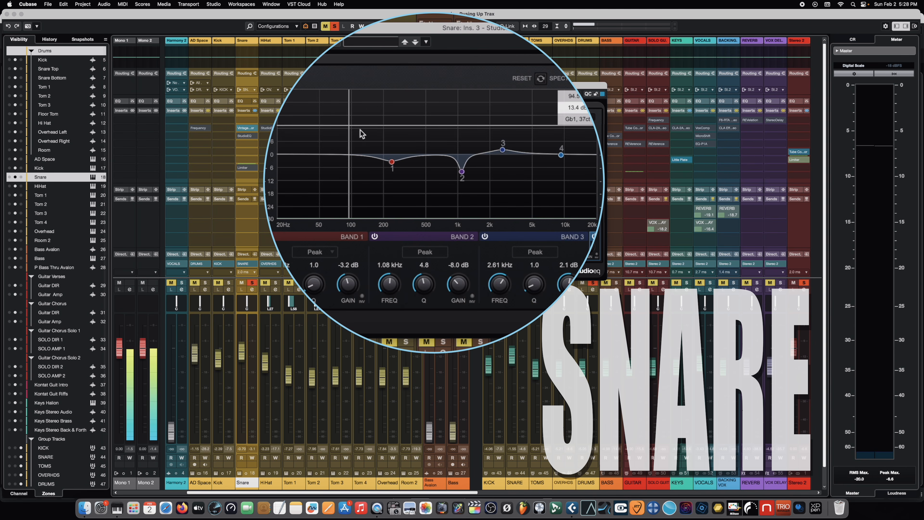
pyautogui.press('space')
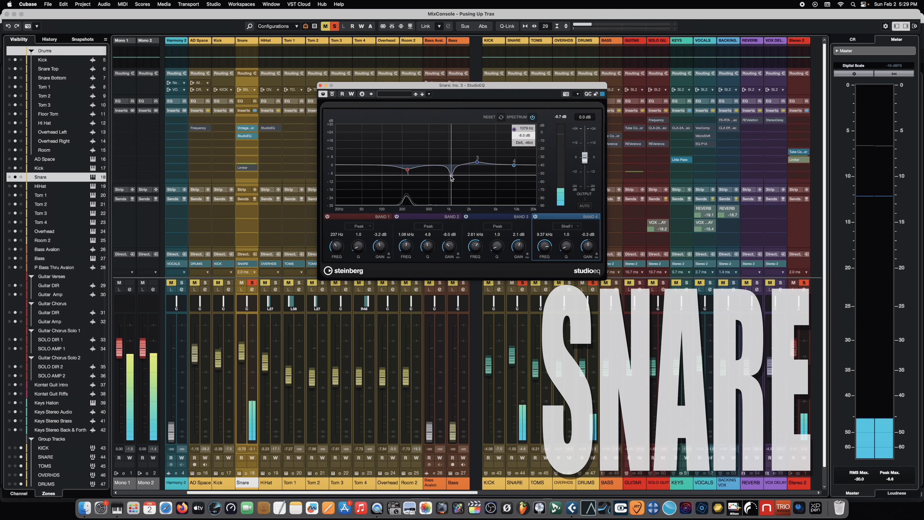
pyautogui.moveTo(452, 177); pyautogui.dragTo(449, 180)
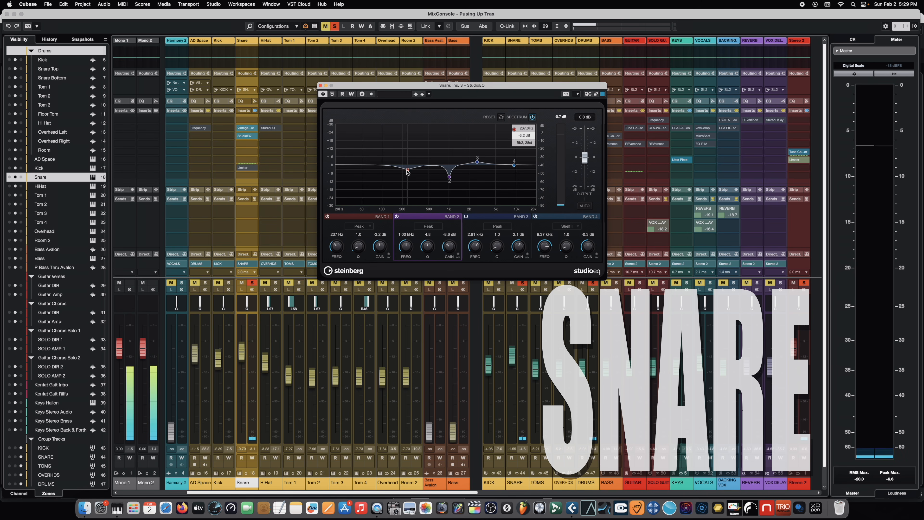
pyautogui.moveTo(408, 170); pyautogui.dragTo(406, 168)
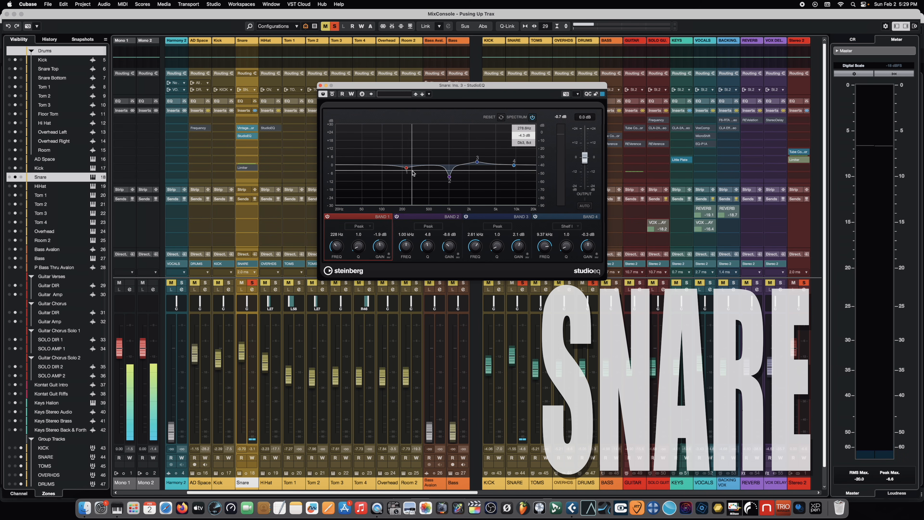
# Step: Set the Limiter's output on the Snare channel to -0.7 dB and activate the Limiter during playback
pyautogui.press('space')
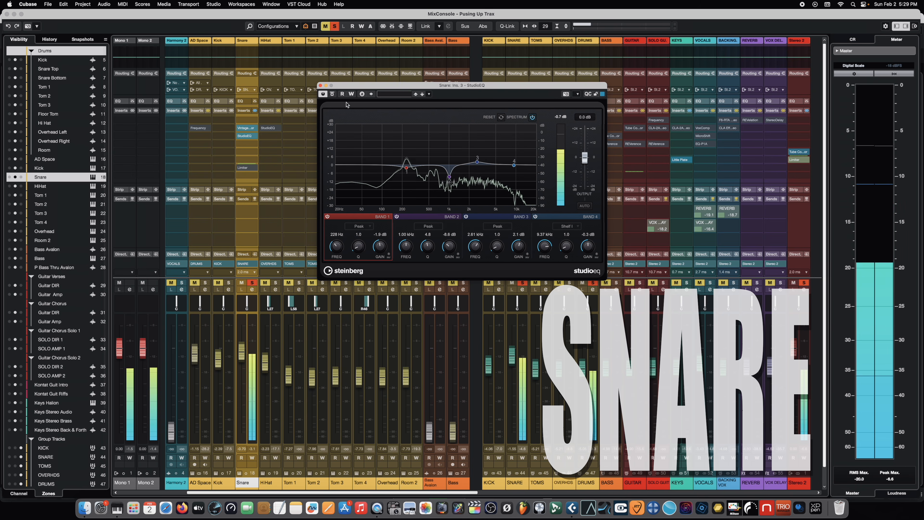
pyautogui.click(320, 85)
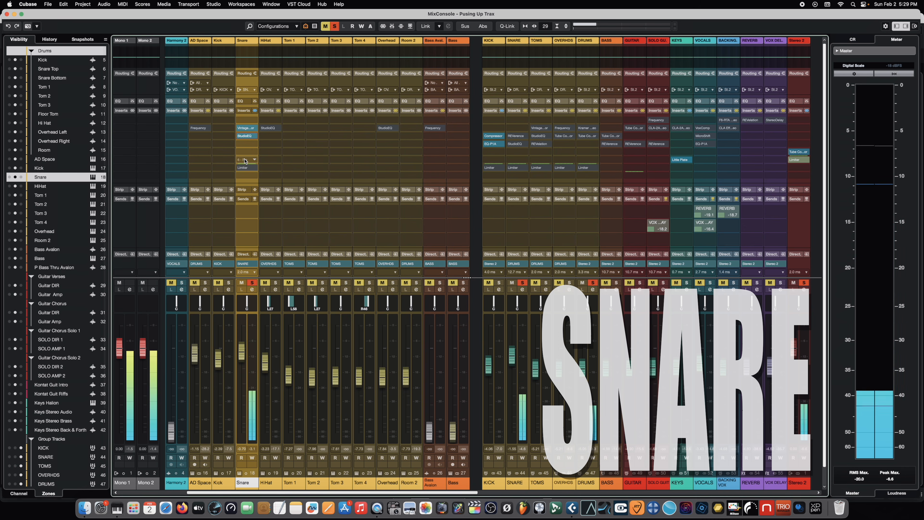
pyautogui.click(246, 169)
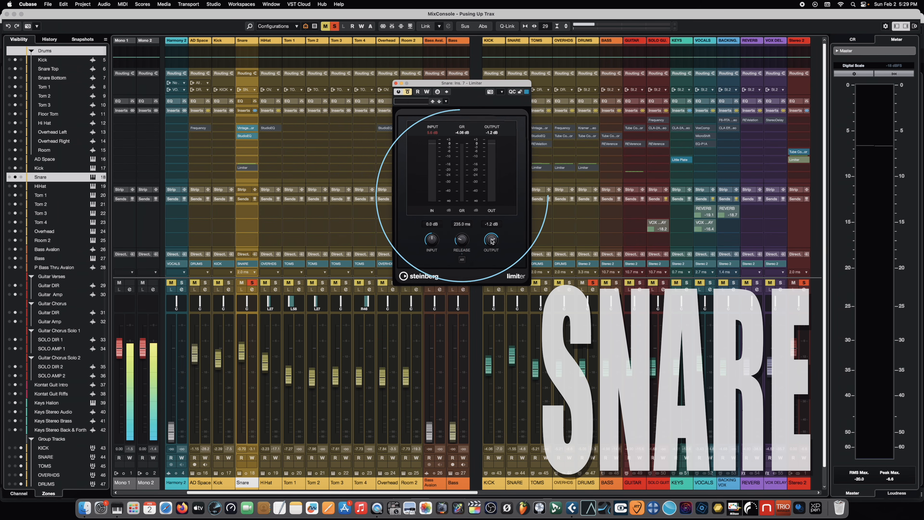
pyautogui.moveTo(491, 239); pyautogui.dragTo(509, 265)
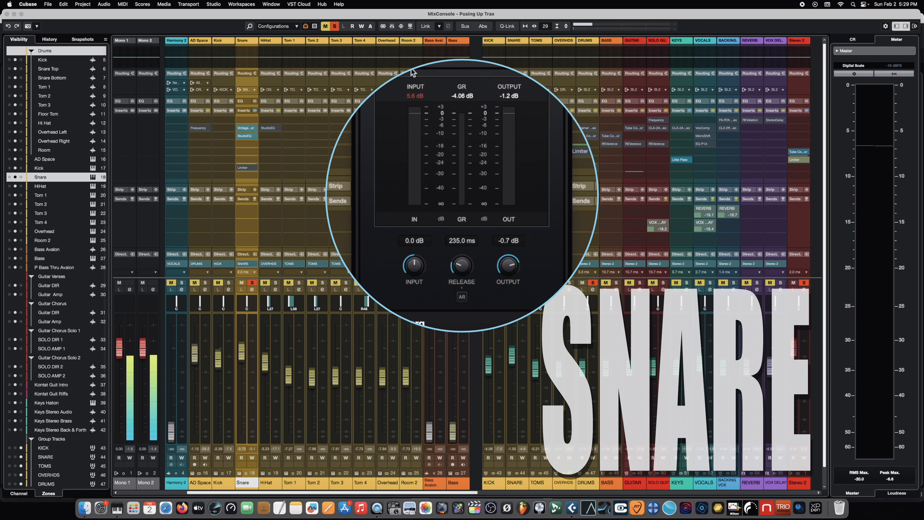
pyautogui.press('space')
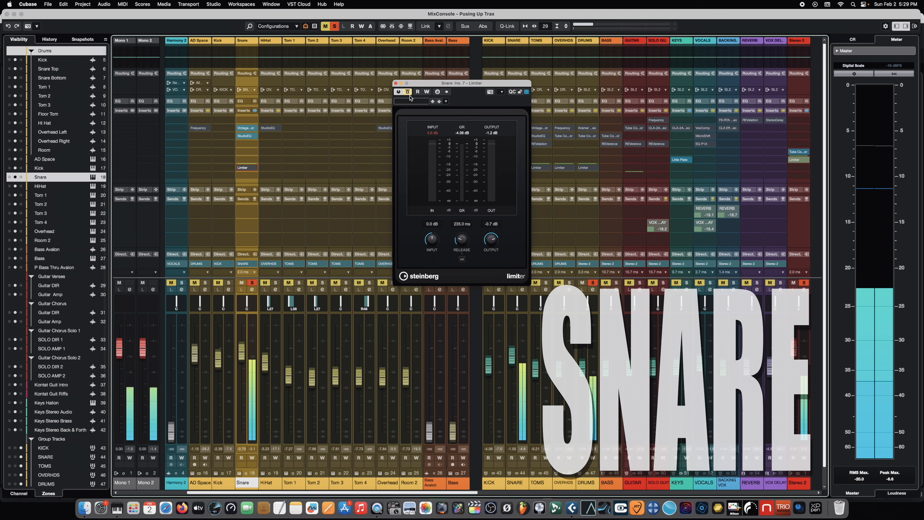
pyautogui.click(409, 92)
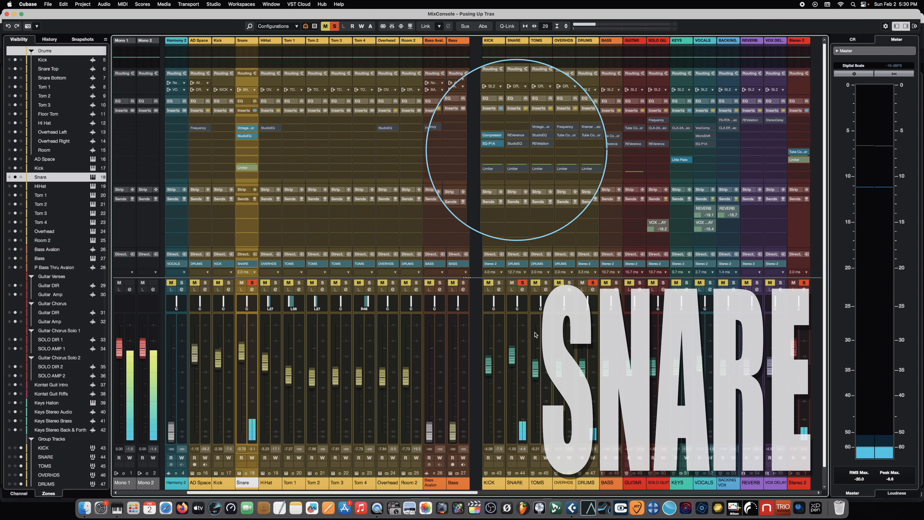
# Step: Activate the REVerence insert on the SNARE group and raise the group's fader to about -0.27 dB while auditioning it
pyautogui.click(526, 325)
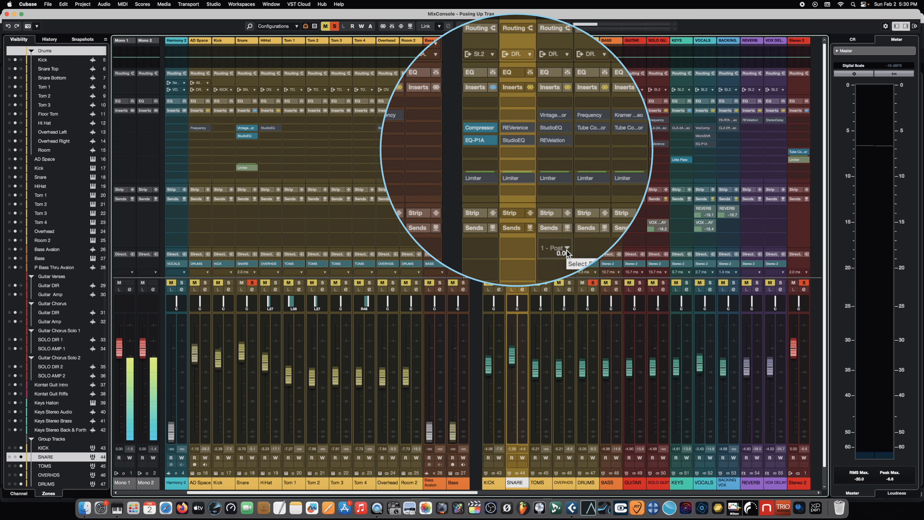
pyautogui.click(530, 89)
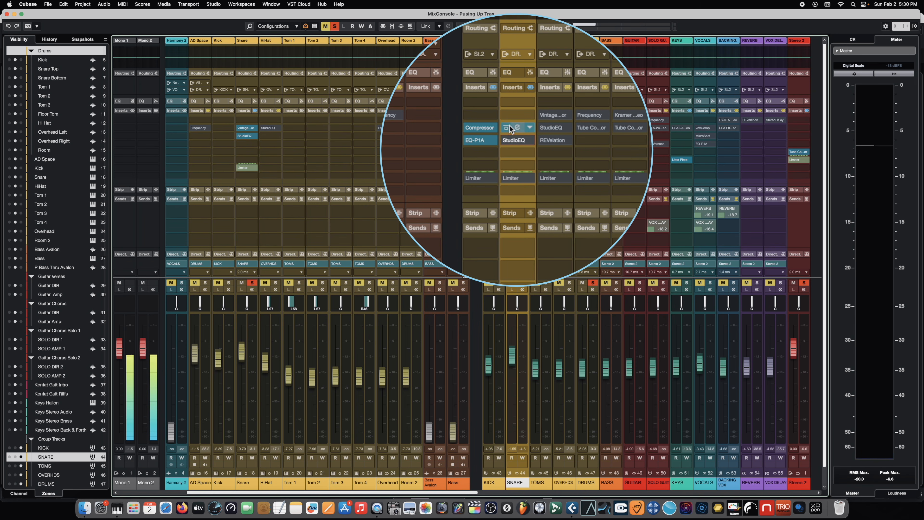
pyautogui.click(517, 129)
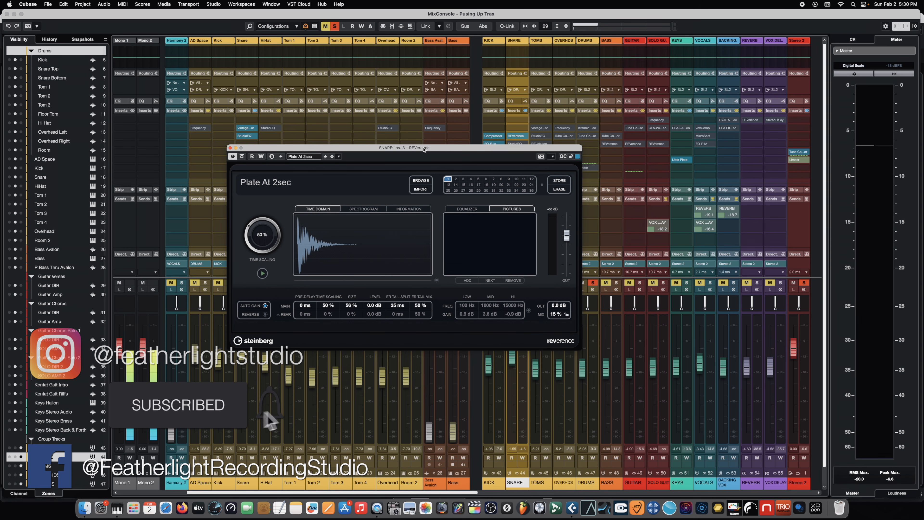
pyautogui.moveTo(424, 150); pyautogui.dragTo(317, 136)
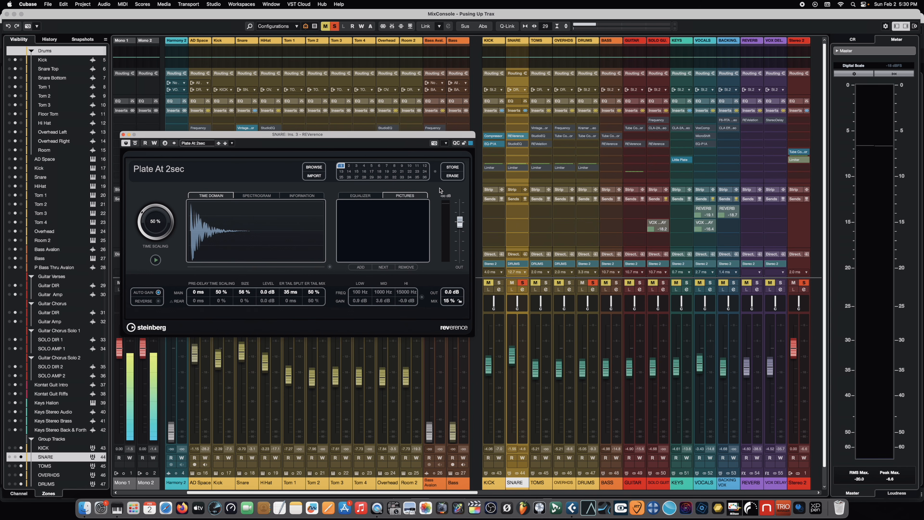
pyautogui.click(530, 324)
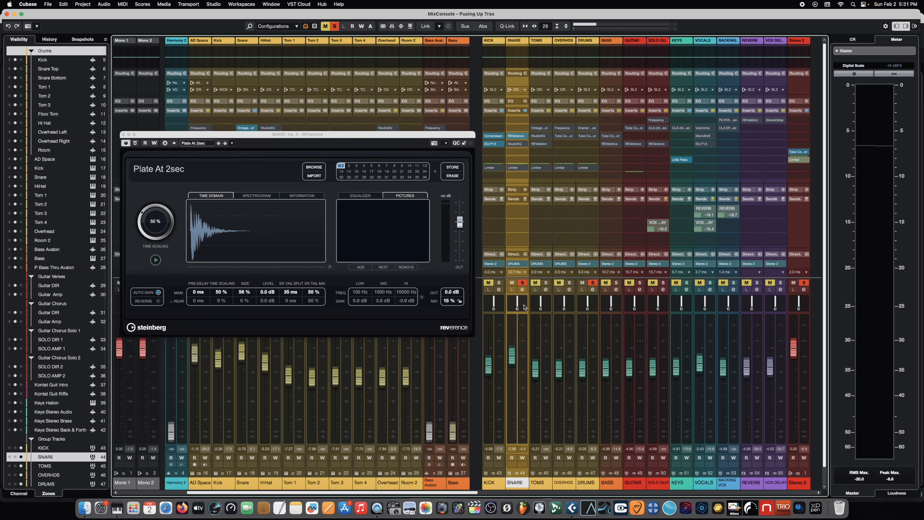
pyautogui.moveTo(515, 360); pyautogui.dragTo(517, 356)
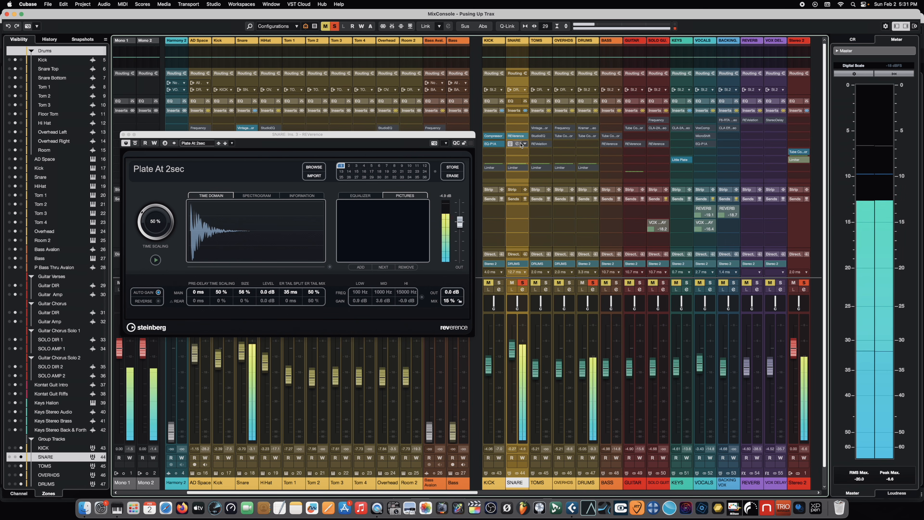
pyautogui.click(123, 135)
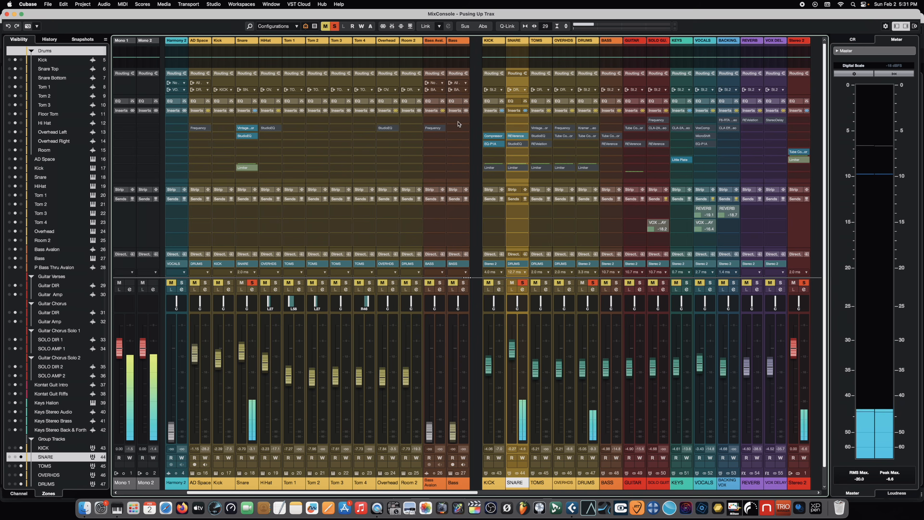
# Step: Activate the StudioEQ and Limiter inserts on the SNARE group and audition the snare through them
pyautogui.click(519, 146)
pyautogui.moveTo(417, 91); pyautogui.dragTo(402, 143)
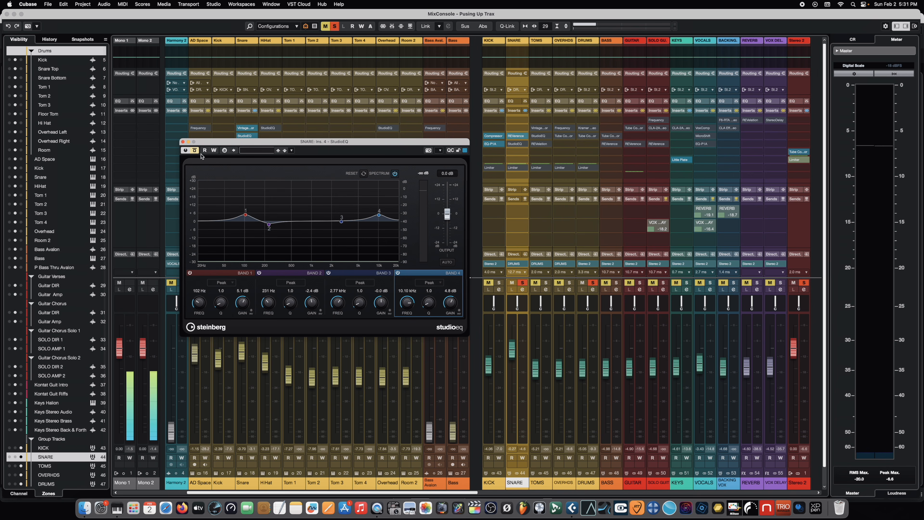
pyautogui.press('space')
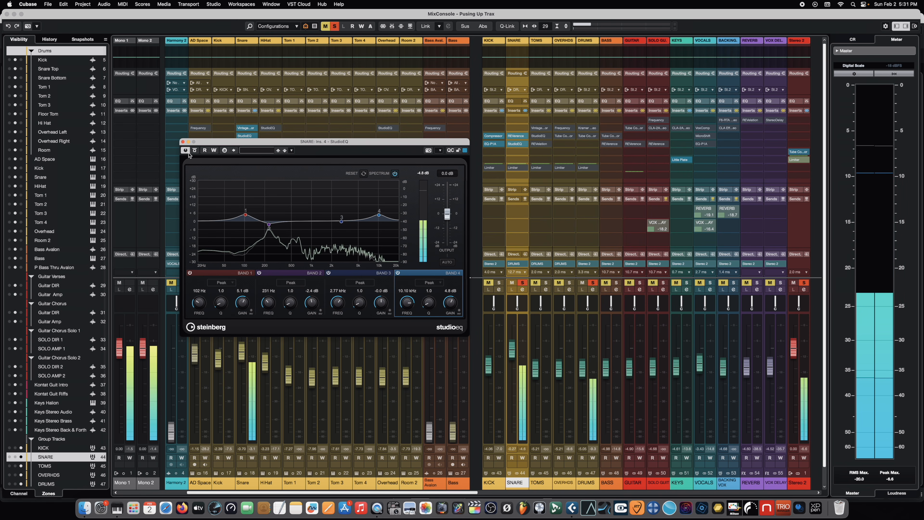
pyautogui.click(183, 141)
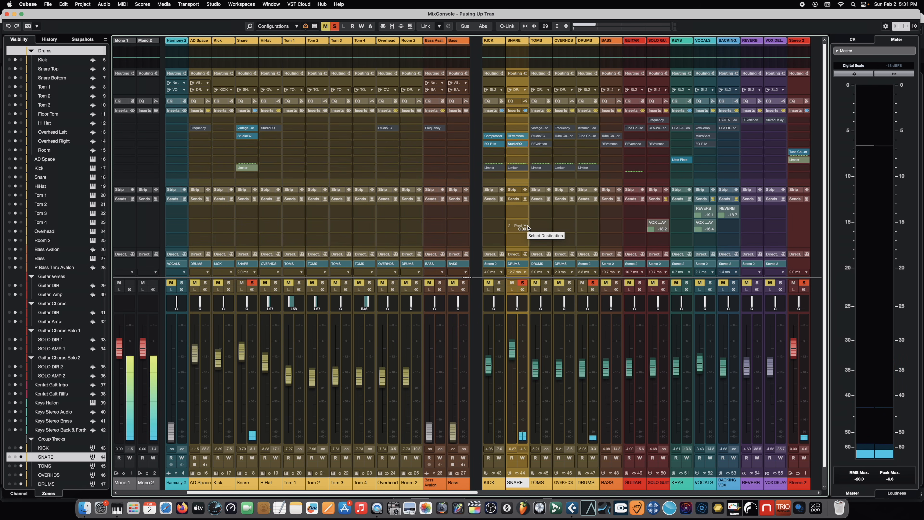
pyautogui.click(517, 168)
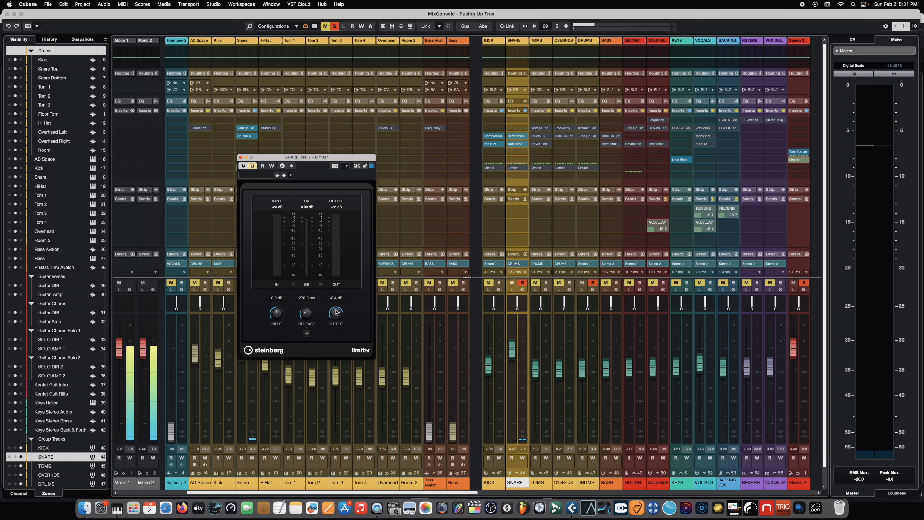
pyautogui.click(253, 166)
pyautogui.click(240, 157)
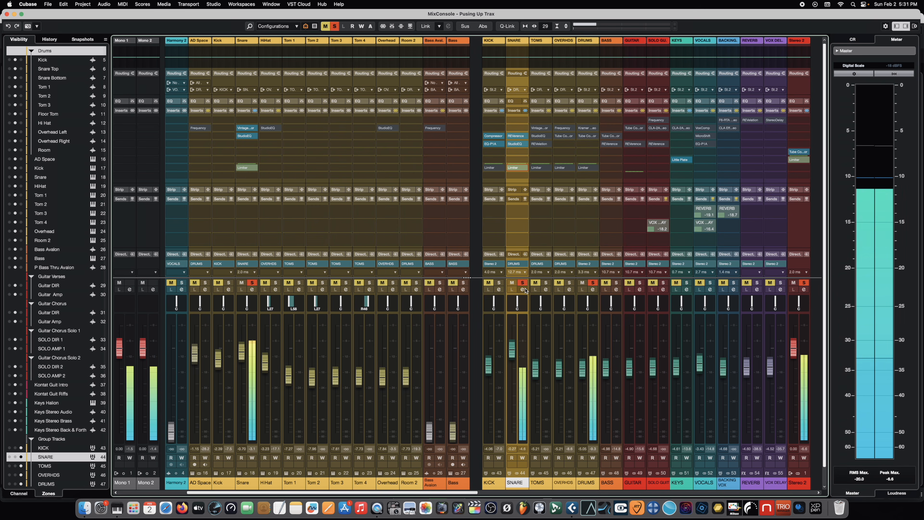
# Step: Add the KICK group to the solo and lower its fader to balance it against the snare
pyautogui.click(499, 283)
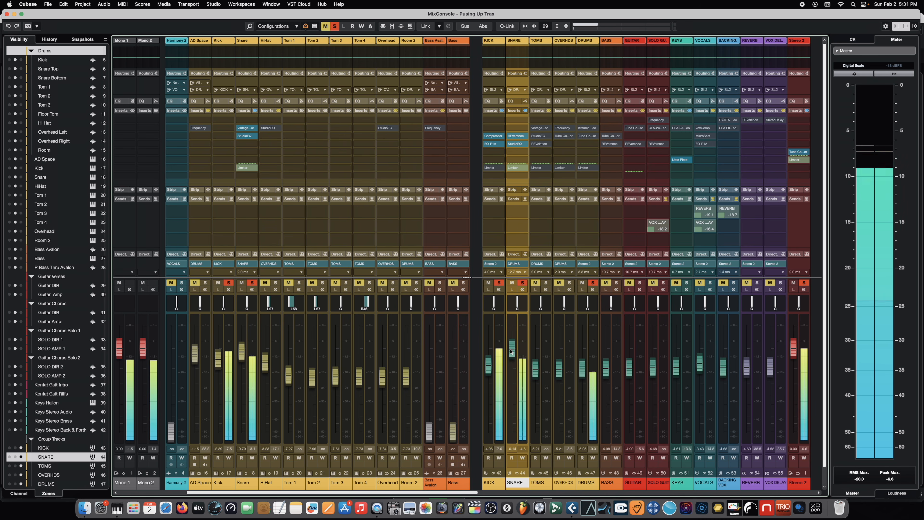
pyautogui.moveTo(488, 368); pyautogui.dragTo(491, 373)
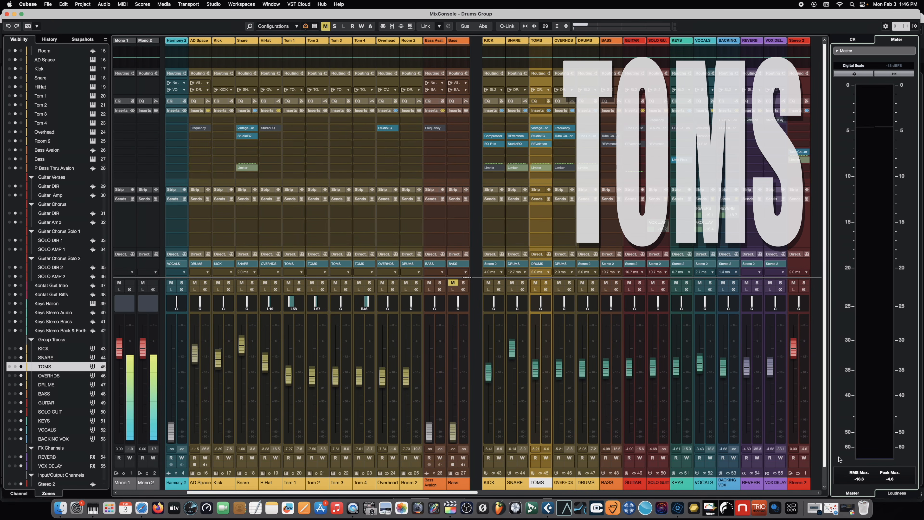
# Step: Select and solo the TOMS group and play back the toms
pyautogui.click(324, 346)
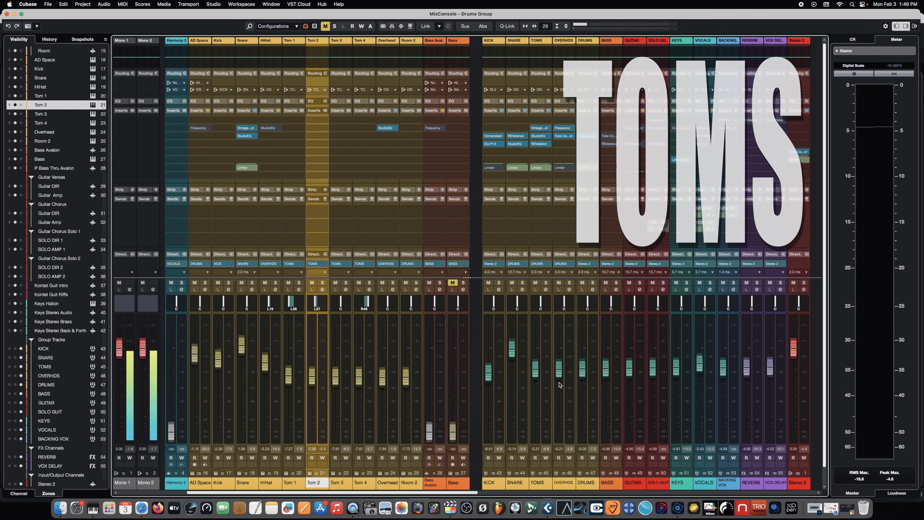
pyautogui.click(547, 393)
pyautogui.press('s')
pyautogui.press('space')
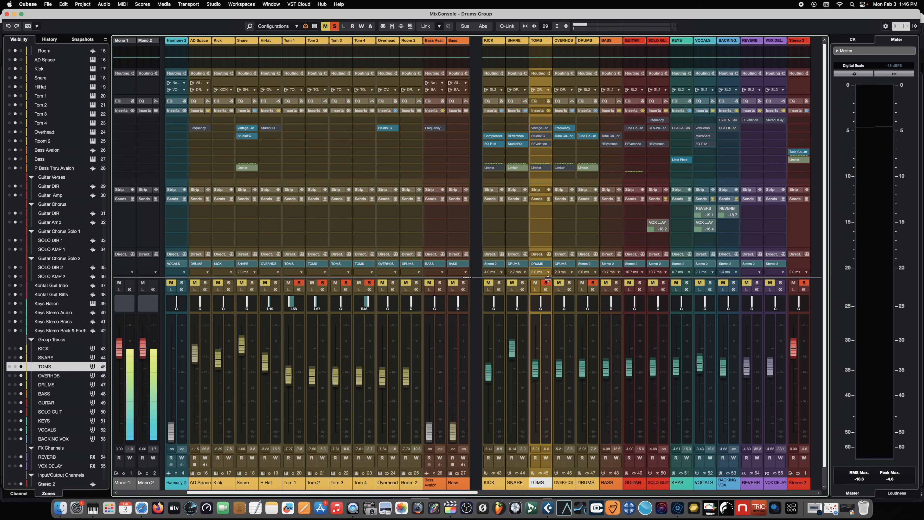
# Step: Activate the VintageCompressor and StudioEQ inserts on the TOMS group and audition the toms through them
pyautogui.click(540, 128)
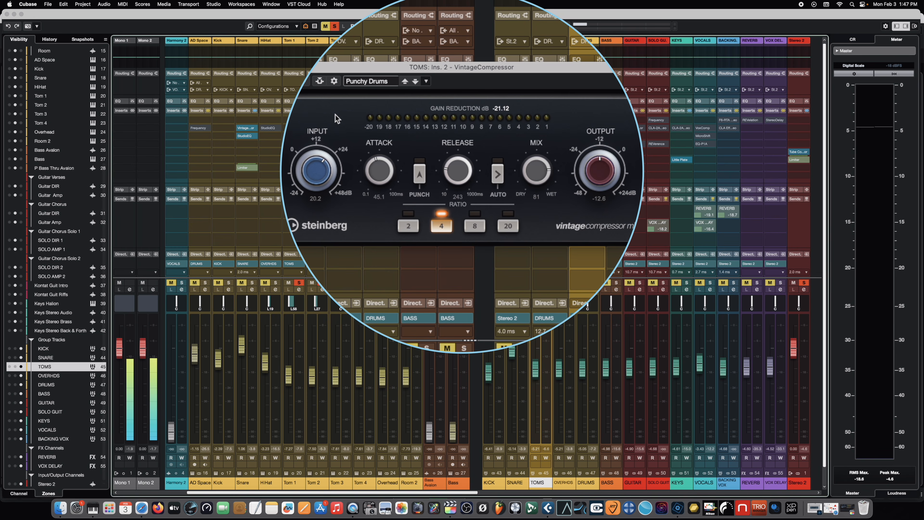
pyautogui.press('space')
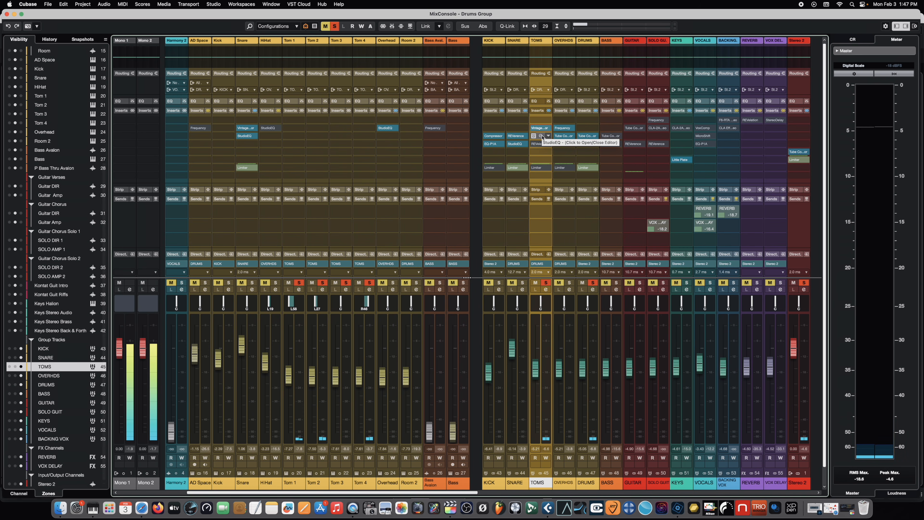
pyautogui.click(541, 138)
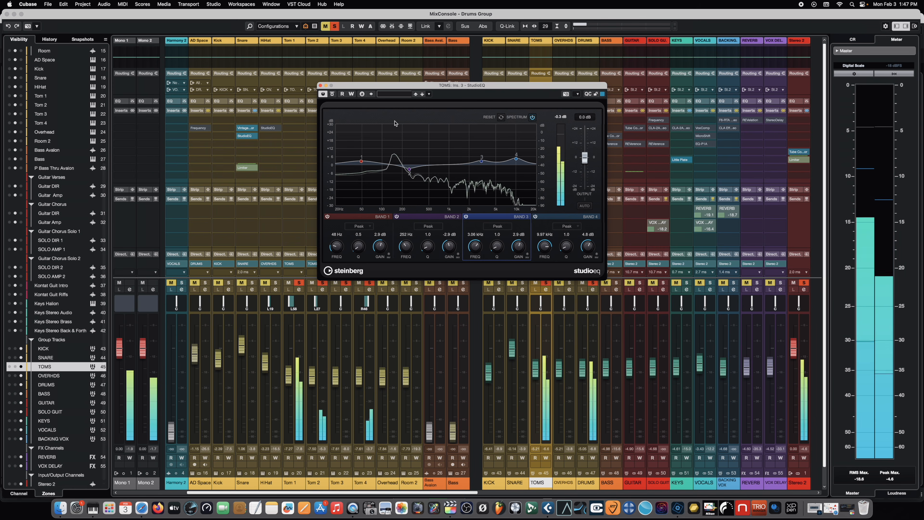
pyautogui.click(321, 85)
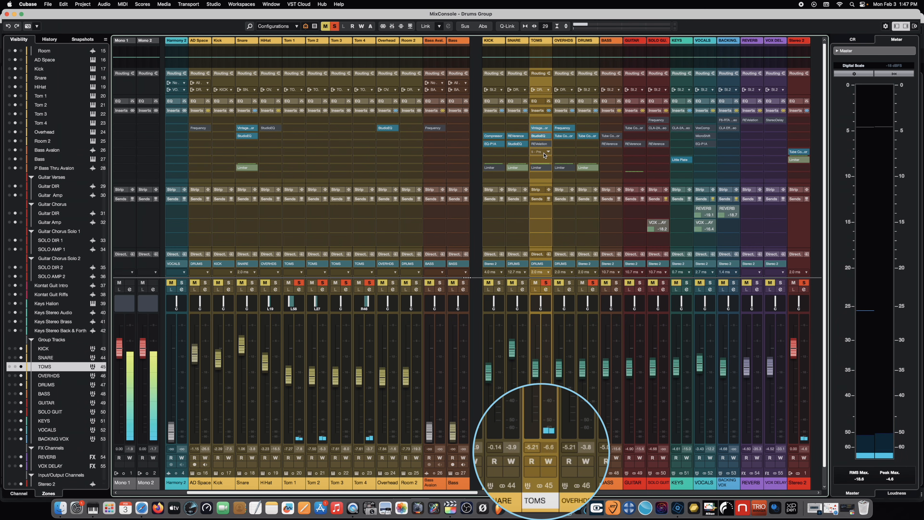
# Step: Activate the REVelation reverb on the TOMS group and audition the toms with it
pyautogui.click(540, 144)
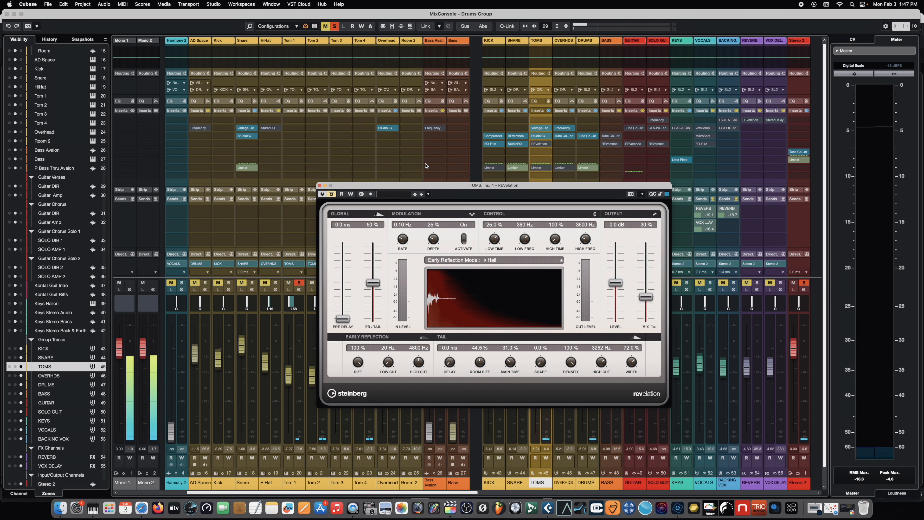
pyautogui.moveTo(409, 186); pyautogui.dragTo(374, 161)
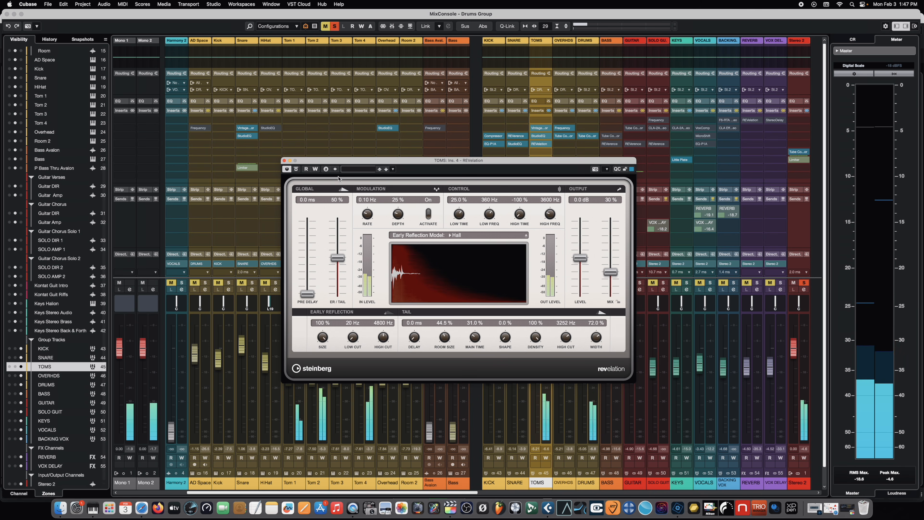
pyautogui.click(284, 161)
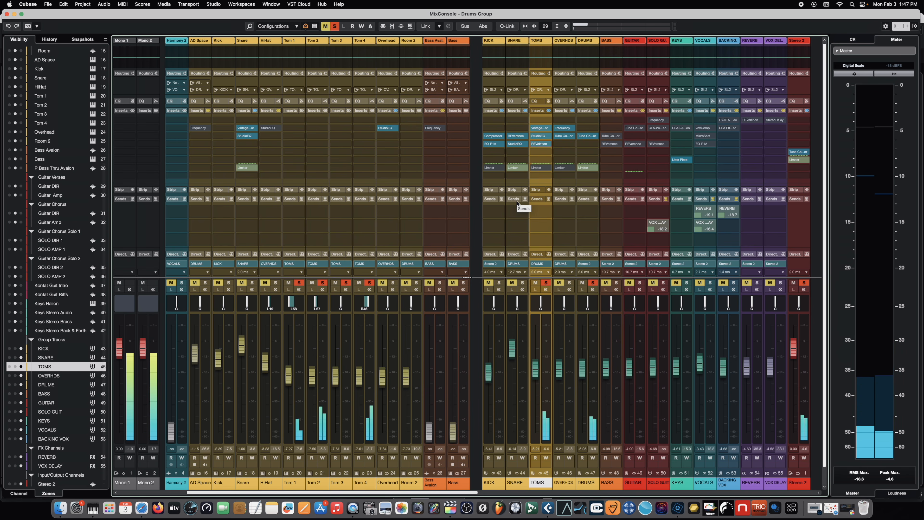
# Step: Audition the OVERHDS group in solo, add the TOMS group to the solo during playback, and clear the solos
pyautogui.click(546, 283)
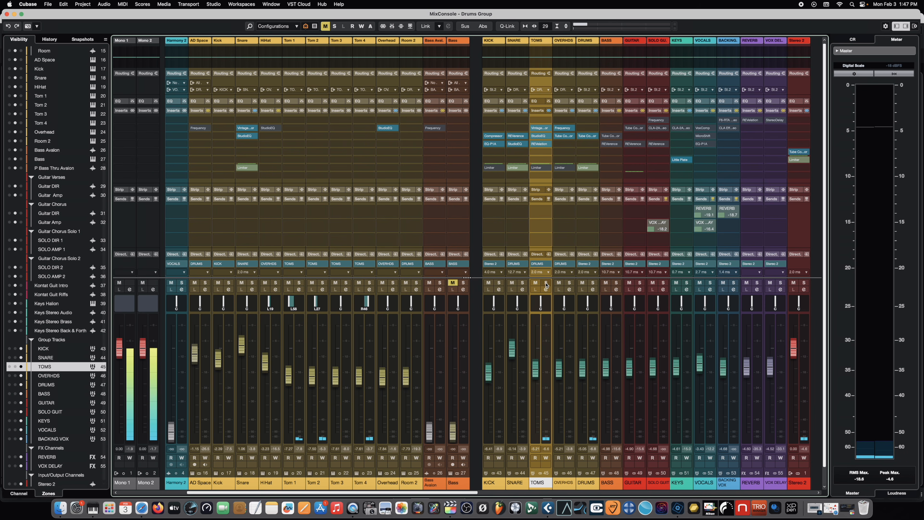
pyautogui.click(570, 284)
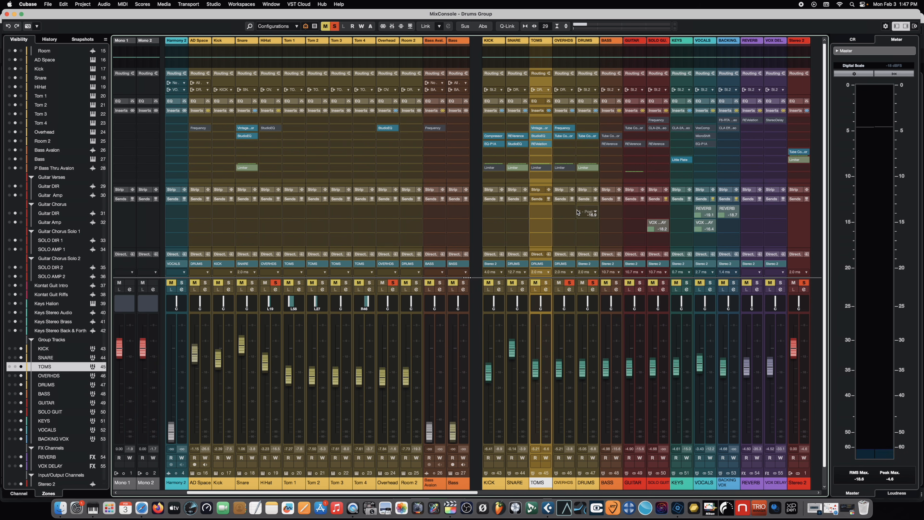
pyautogui.press('space')
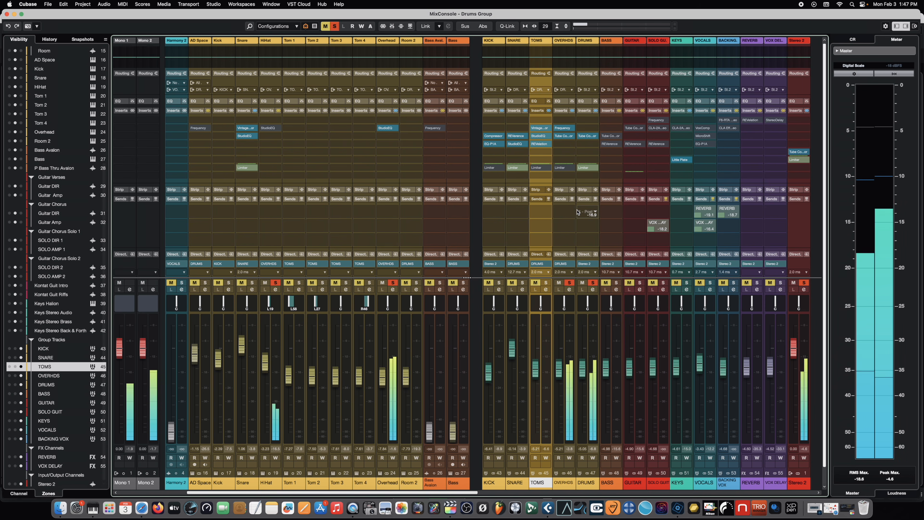
pyautogui.click(546, 283)
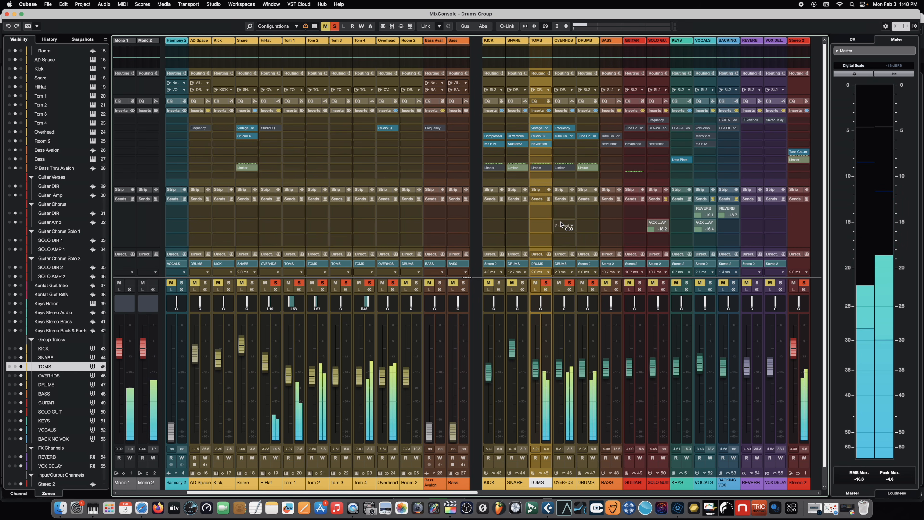
pyautogui.click(591, 283)
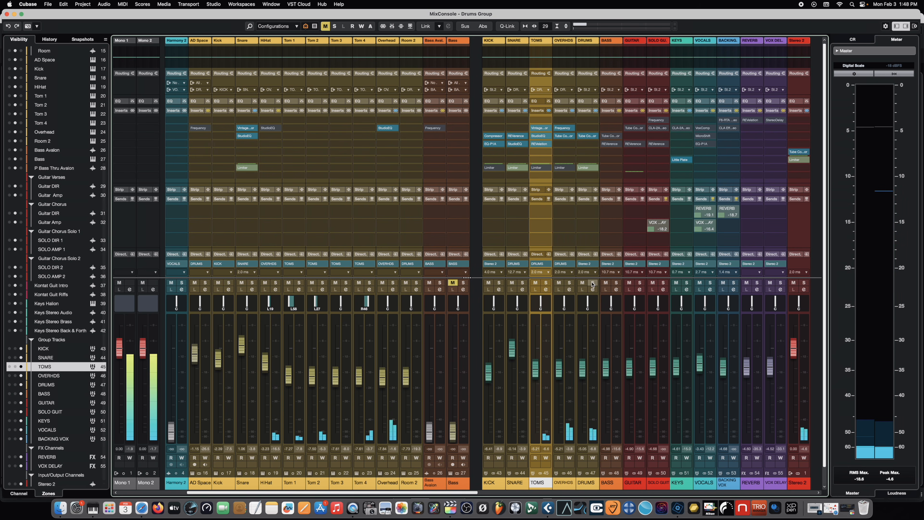
pyautogui.click(592, 284)
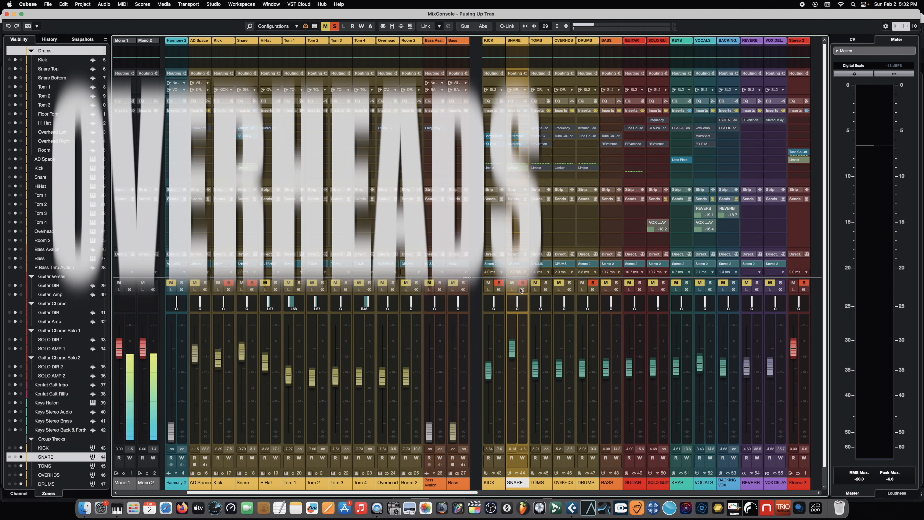
# Step: Clear the existing solos, select the OVERHDS group and solo it
pyautogui.click(498, 285)
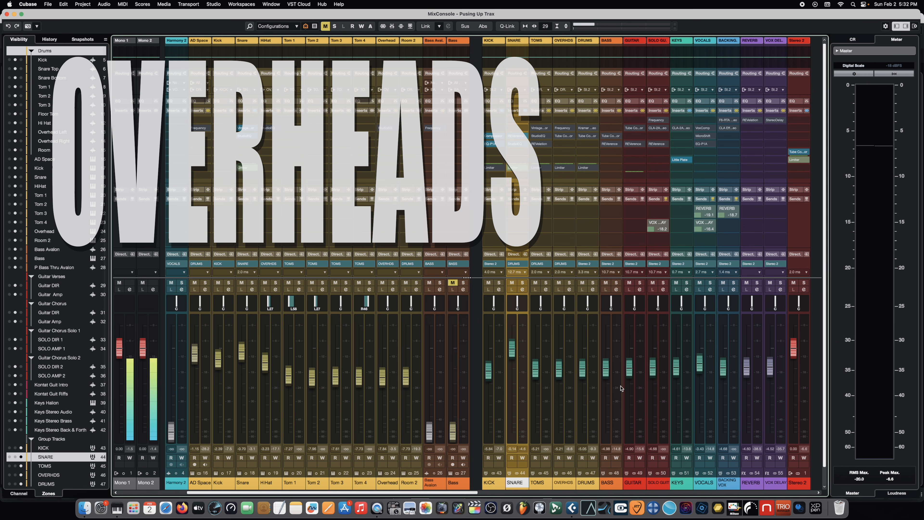
pyautogui.click(570, 294)
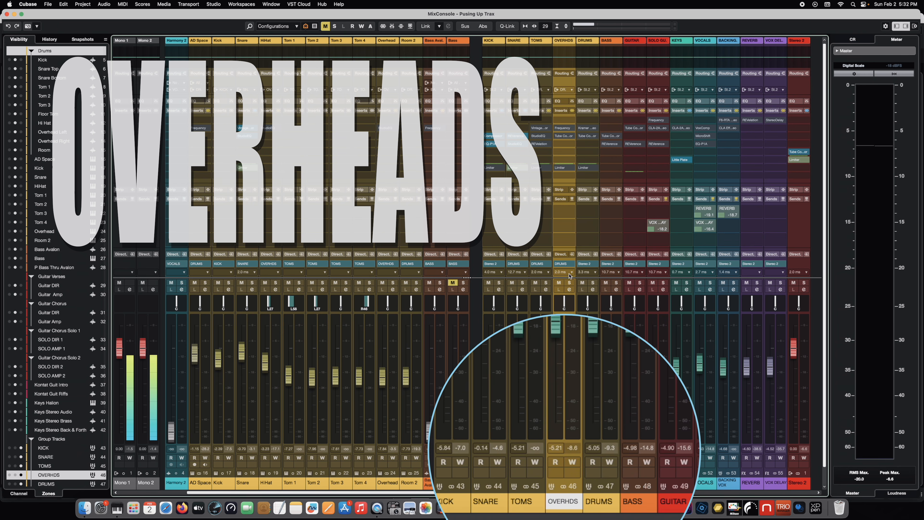
pyautogui.click(569, 283)
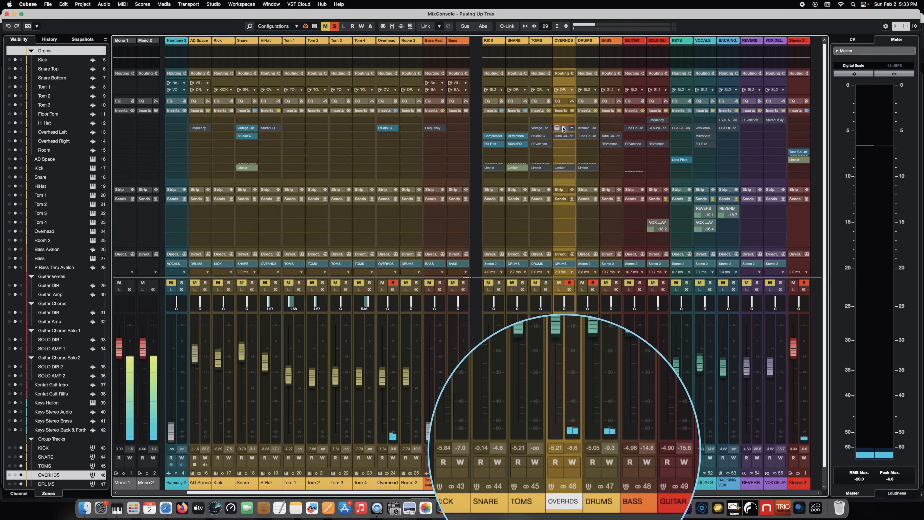
# Step: Set the low shelf of the OVERHDS Frequency EQ to about 87 Hz at -24 dB and audition the overheads with the EQ active
pyautogui.click(563, 128)
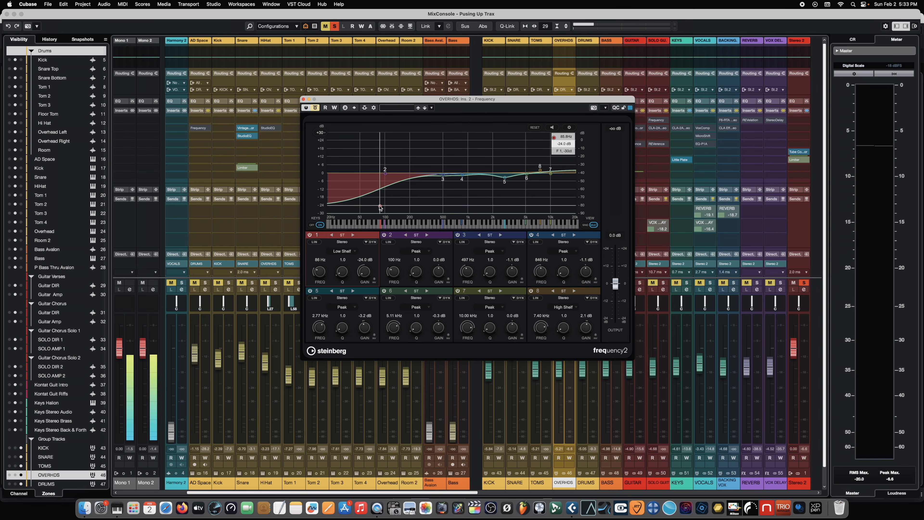
pyautogui.moveTo(373, 208); pyautogui.dragTo(381, 212)
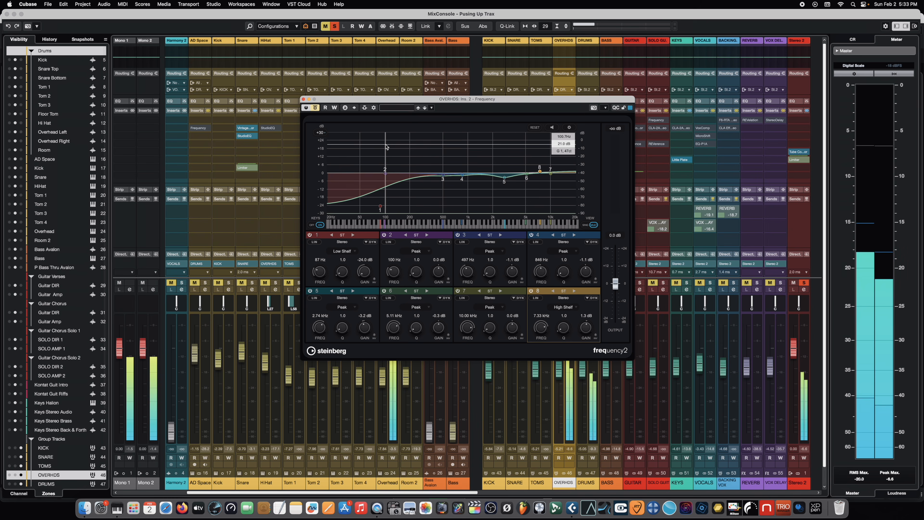
pyautogui.click(315, 108)
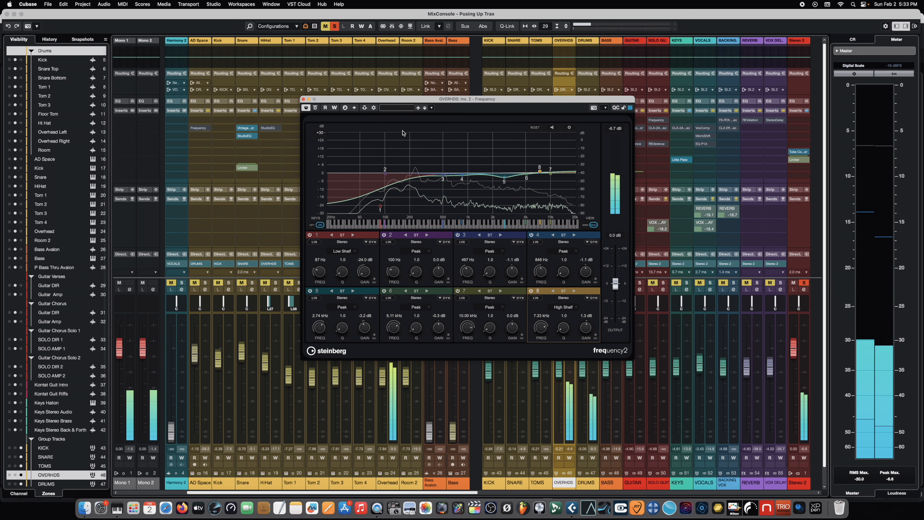
pyautogui.click(303, 99)
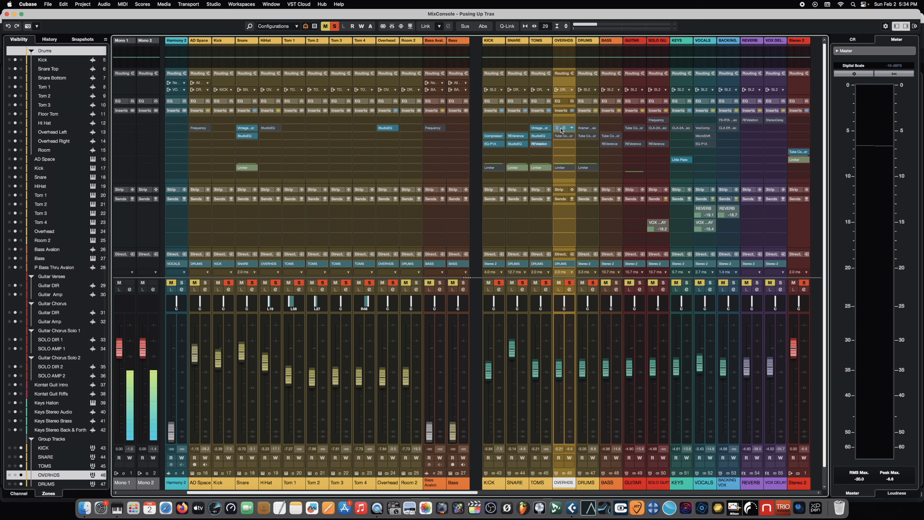
# Step: Activate the Tube Compressor on the OVERHDS group and audition the overheads through it
pyautogui.click(564, 137)
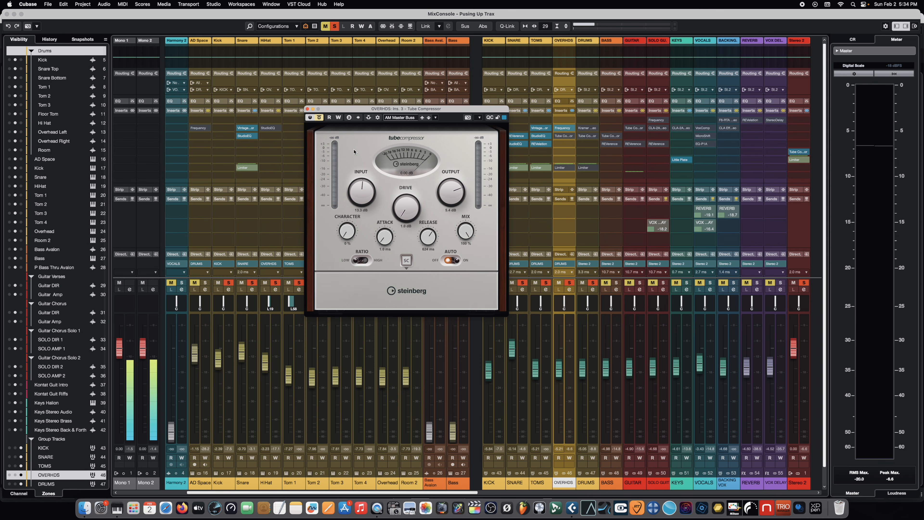
pyautogui.press('space')
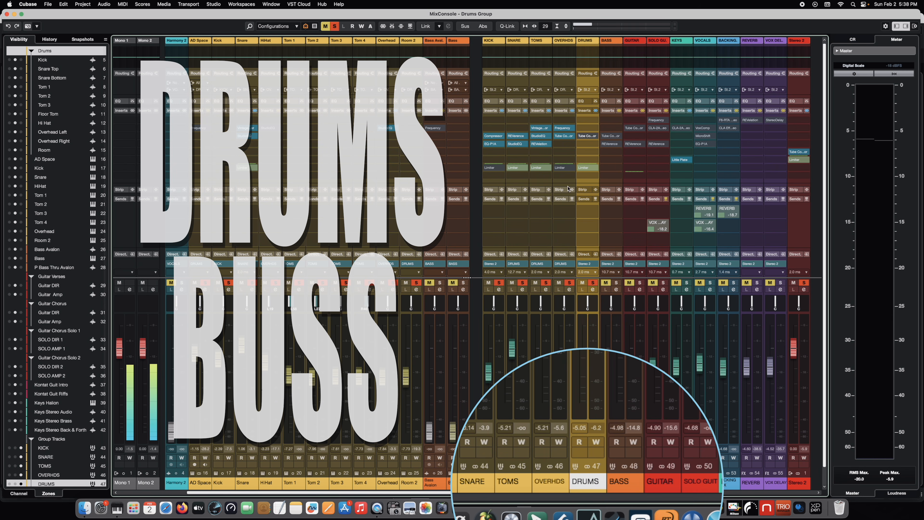
# Step: Activate the Tube Compressor on the DRUMS group and audition the full drum mix through it
pyautogui.click(588, 138)
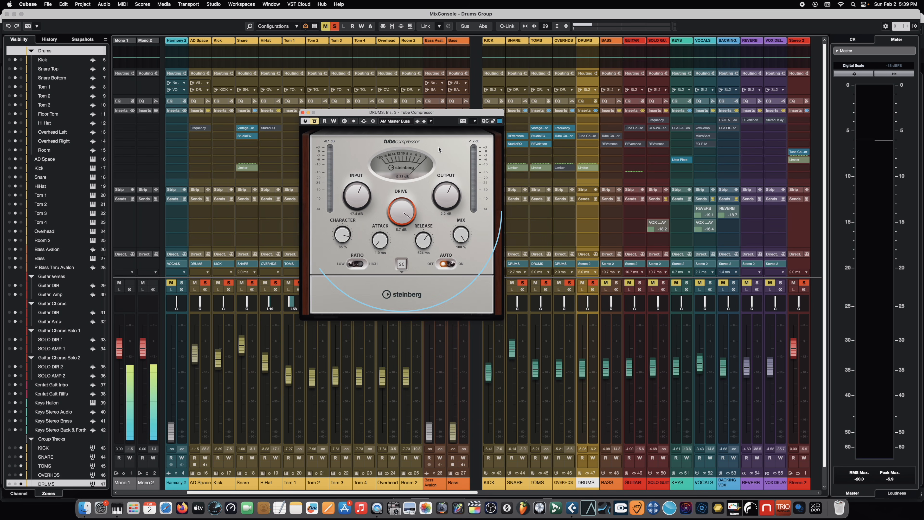
pyautogui.moveTo(436, 116); pyautogui.dragTo(412, 125)
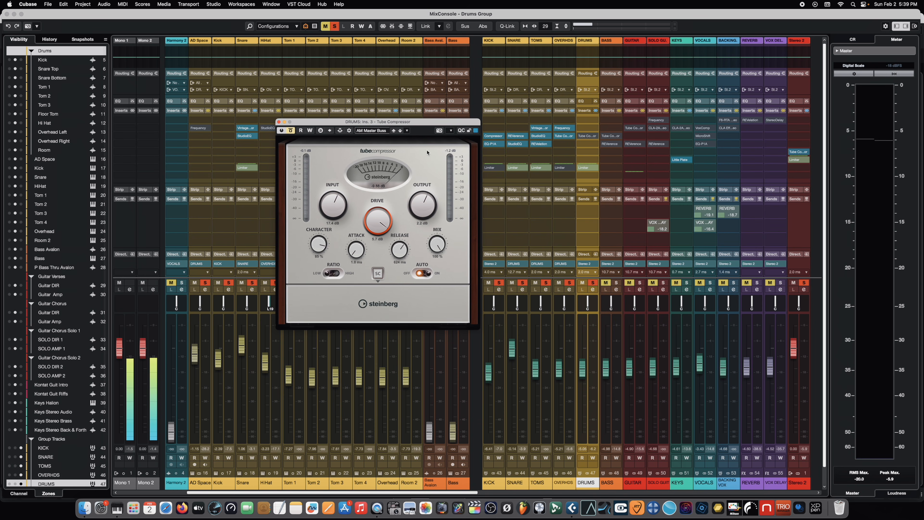
pyautogui.press('space')
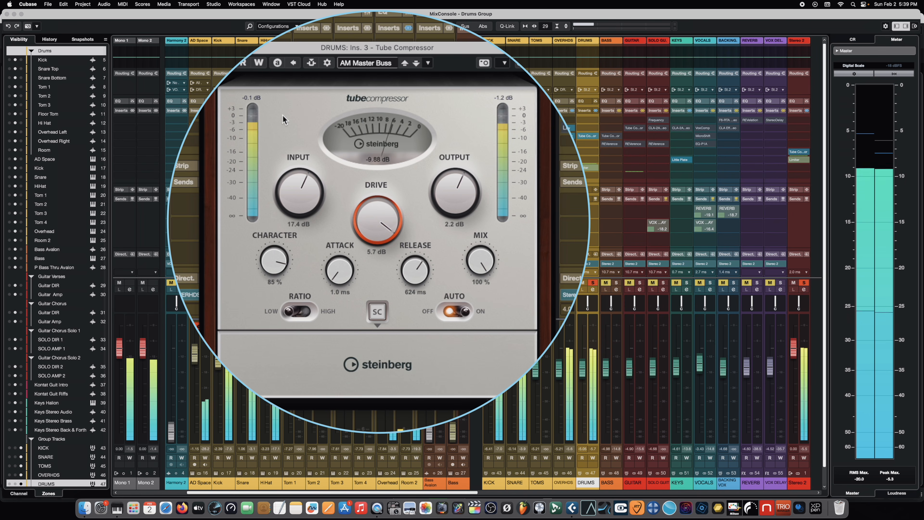
pyautogui.press('space')
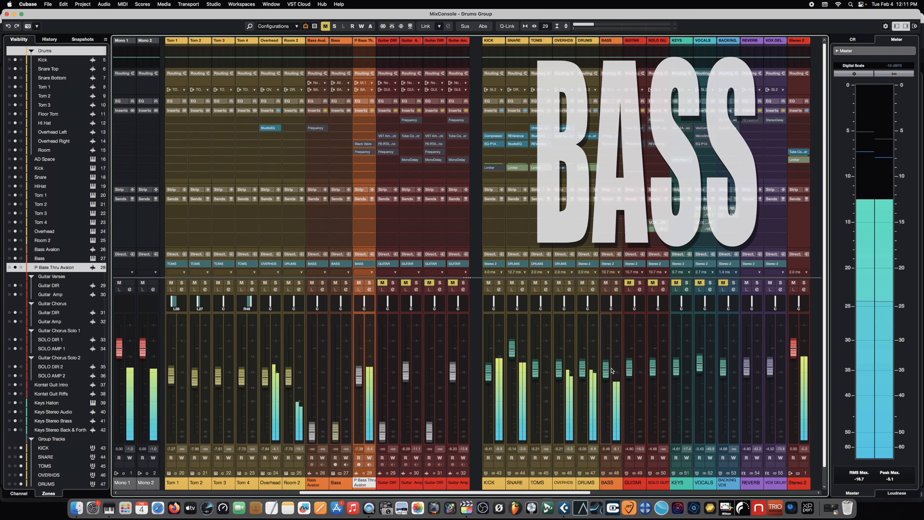
# Step: Load the Bass Thickener preset into the Black Valve insert on the P Bass Thru Avalon channel
pyautogui.moveTo(611, 381); pyautogui.dragTo(607, 368)
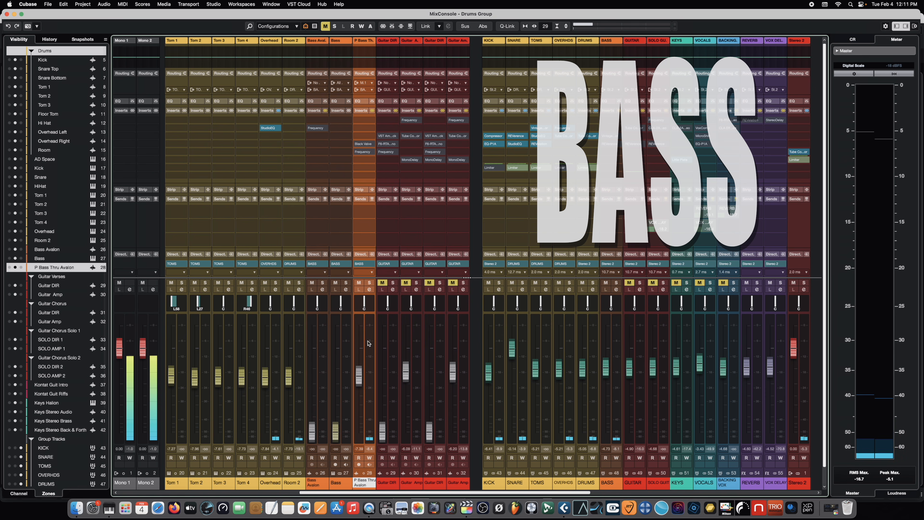
pyautogui.click(363, 143)
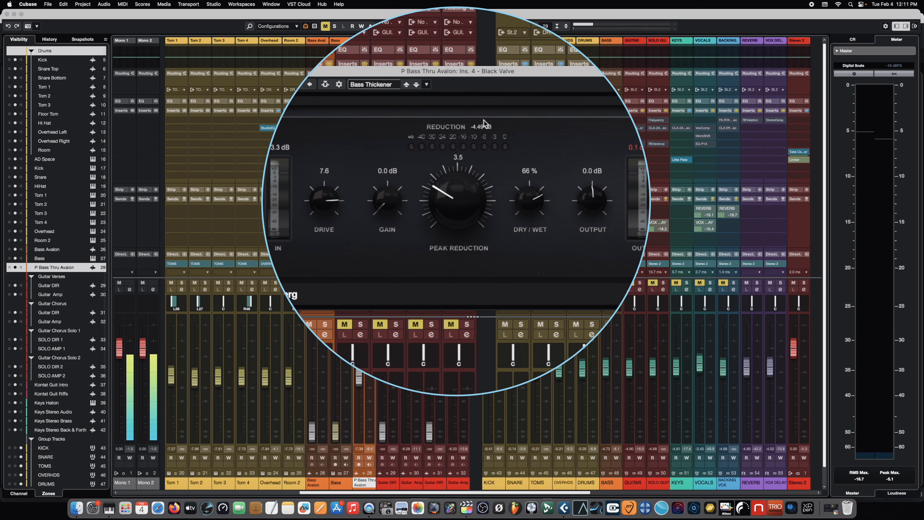
pyautogui.click(370, 86)
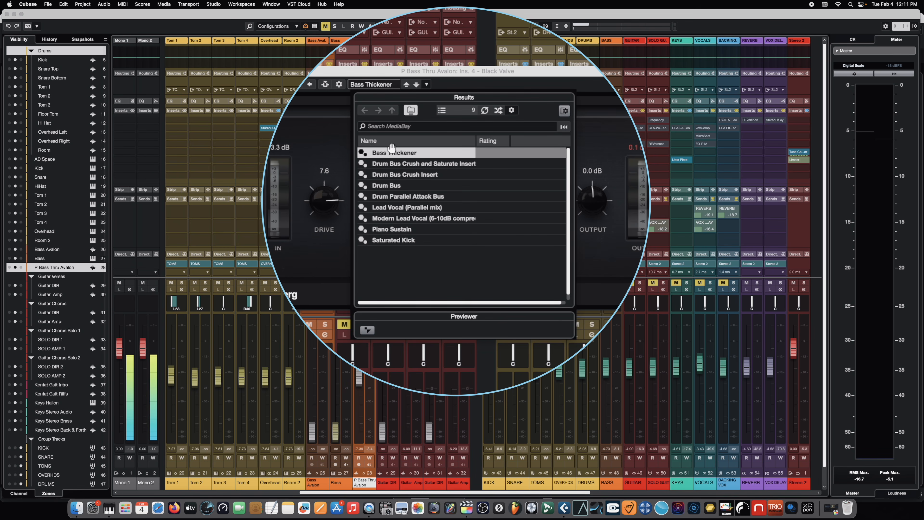
pyautogui.doubleClick(392, 153)
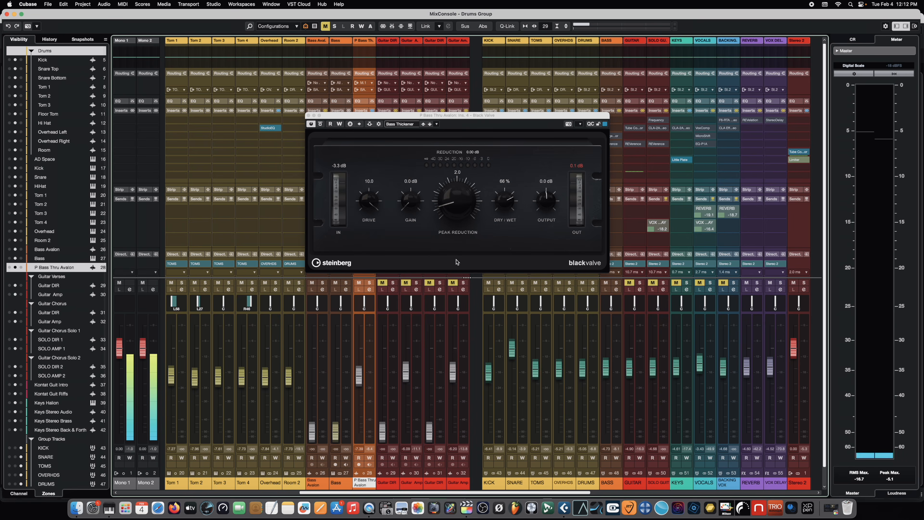
# Step: Set Black Valve's drive to 7.7 and peak reduction to 3.5 on P Bass Thru Avalon, auditioning the bass in the mix
pyautogui.press('space')
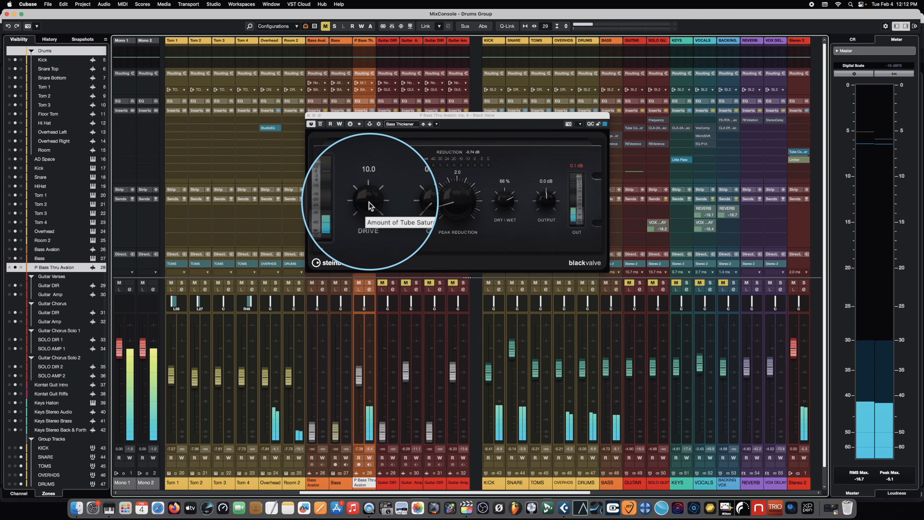
pyautogui.moveTo(369, 206); pyautogui.dragTo(369, 233)
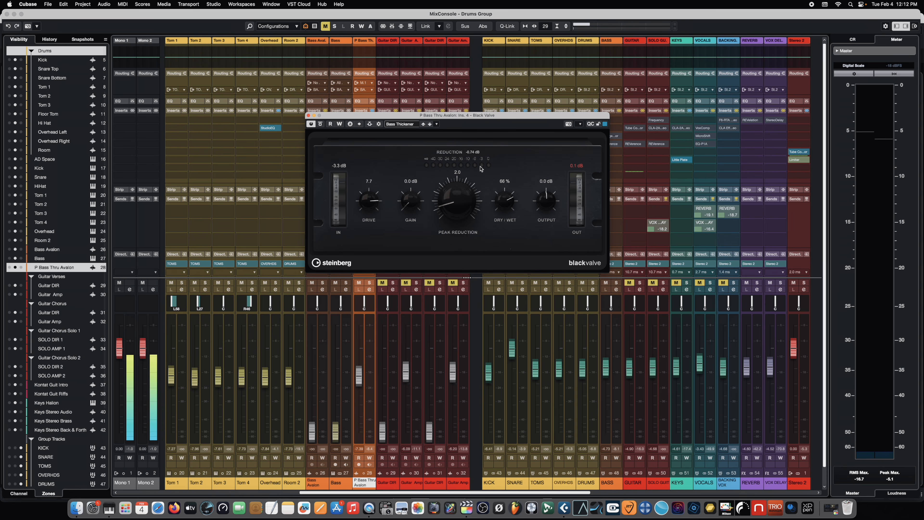
pyautogui.press('space')
pyautogui.moveTo(452, 199); pyautogui.dragTo(450, 198)
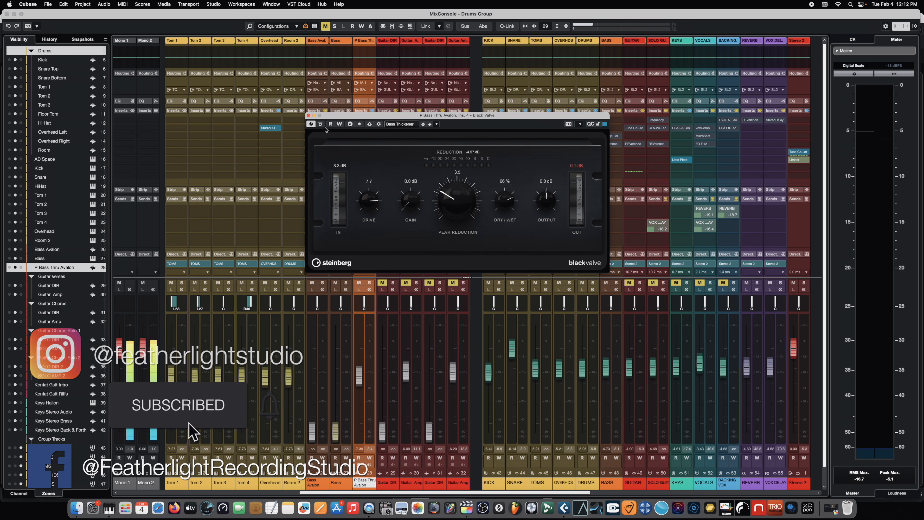
pyautogui.click(308, 116)
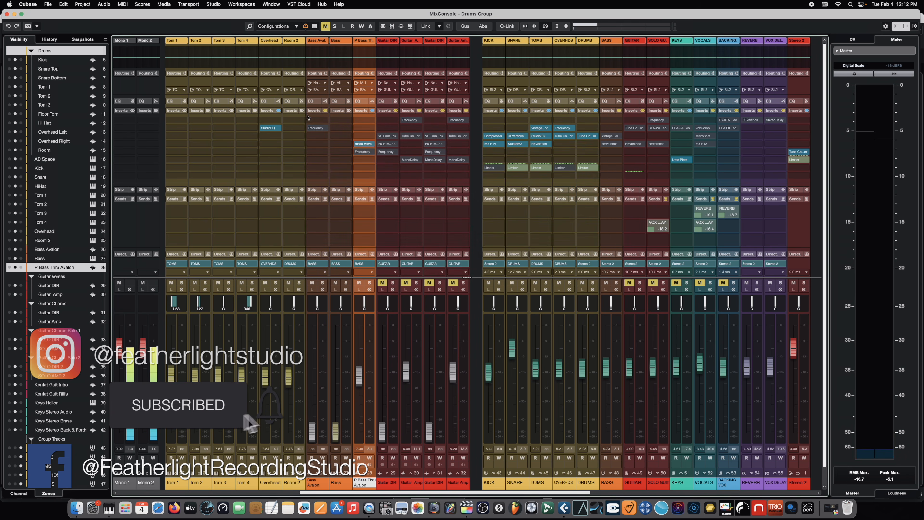
# Step: Turn off dynamic filtering on band 2 of the P Bass Thru Avalon Frequency EQ and adjust its cut to about -5.6 dB near 123 Hz
pyautogui.click(362, 151)
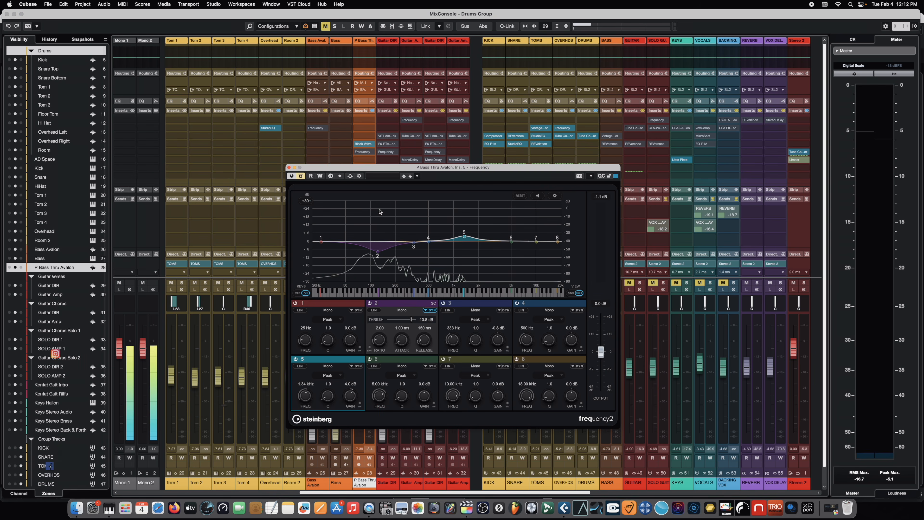
pyautogui.moveTo(480, 171); pyautogui.dragTo(483, 153)
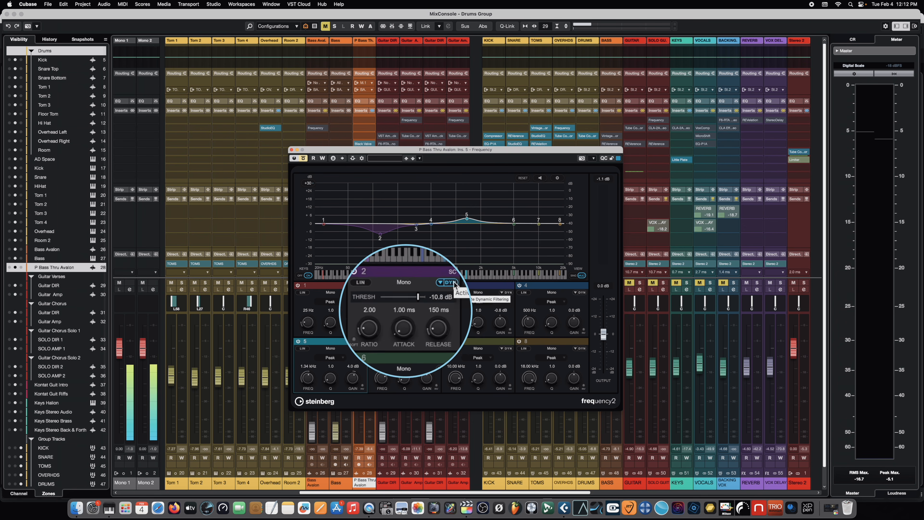
pyautogui.click(473, 269)
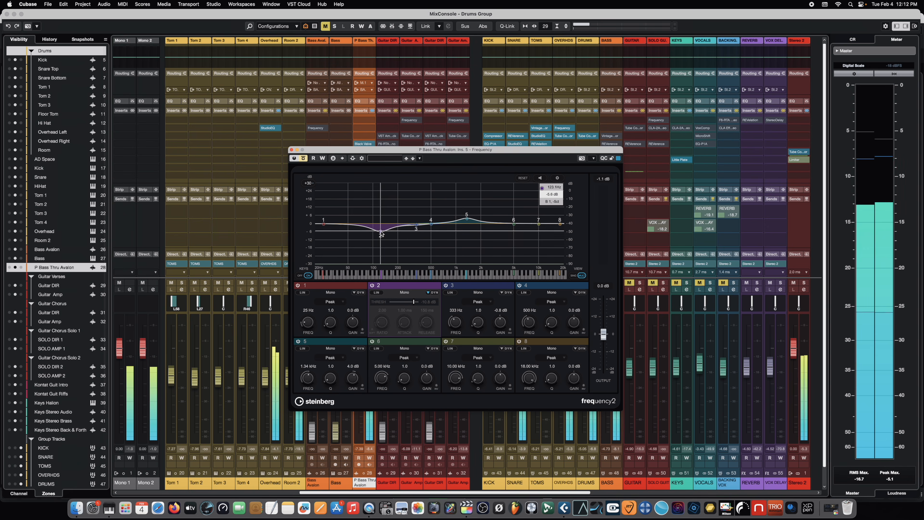
pyautogui.moveTo(381, 228); pyautogui.dragTo(380, 235)
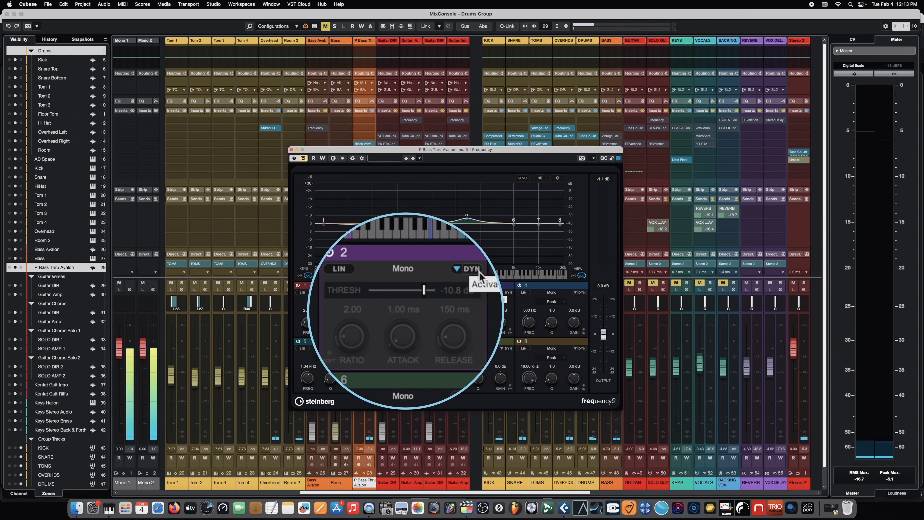
# Step: Enable dynamic filtering on band 2 of the bass Frequency EQ, set its threshold to -14.1 dB and audition the bass with the EQ active
pyautogui.click(473, 273)
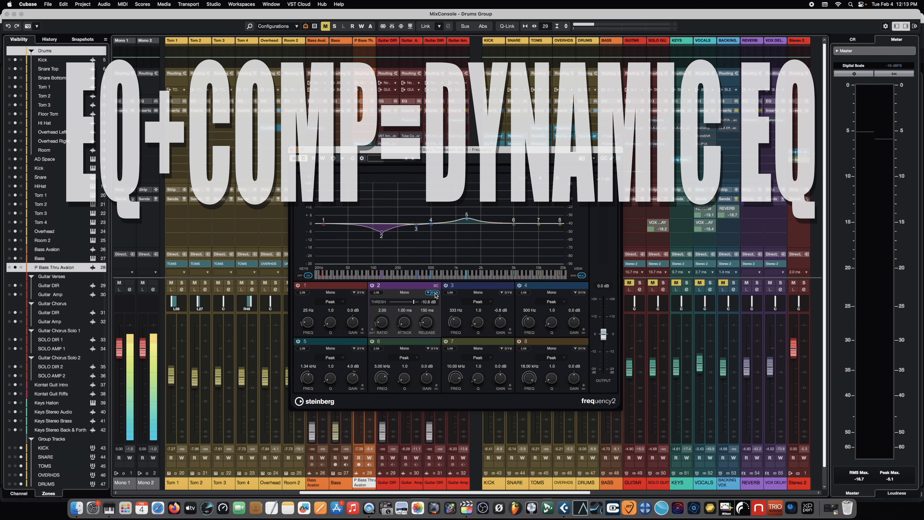
pyautogui.moveTo(382, 235)
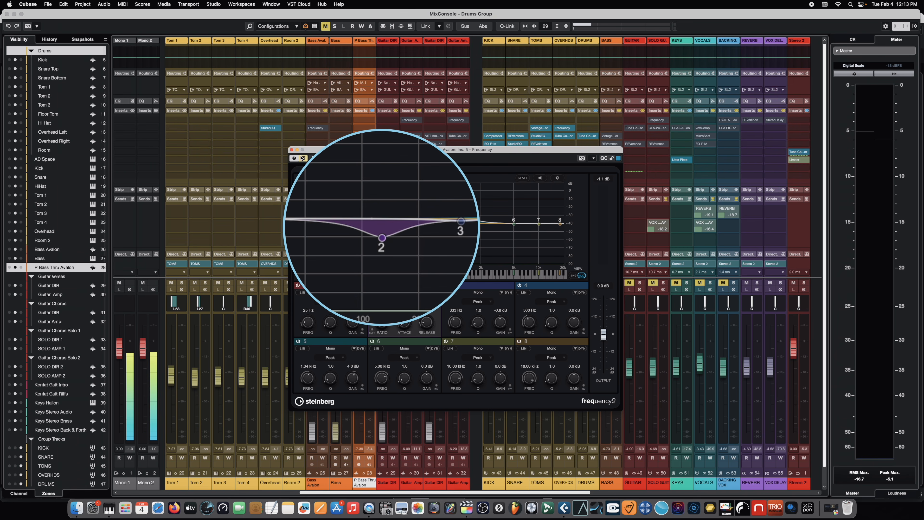
pyautogui.press('space')
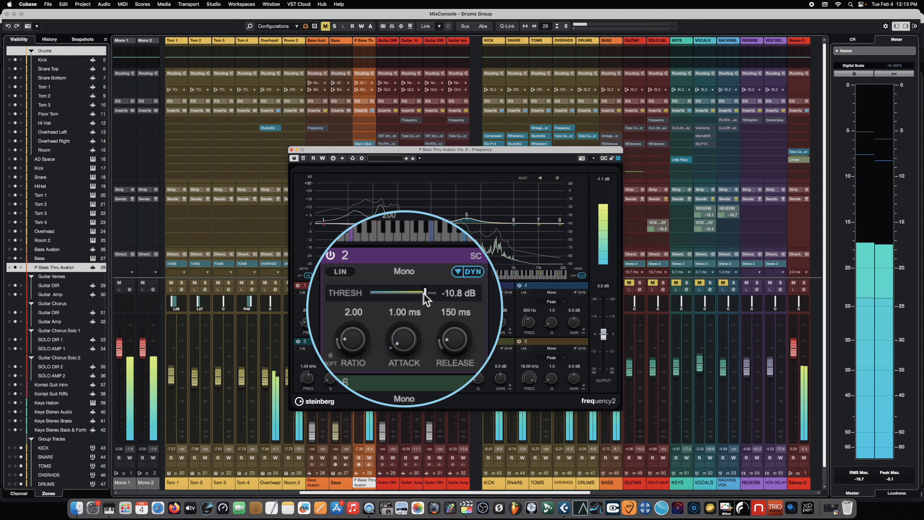
pyautogui.moveTo(415, 303)
pyautogui.mouseDown()
pyautogui.moveTo(405, 303)
pyautogui.moveTo(424, 299)
pyautogui.mouseUp()
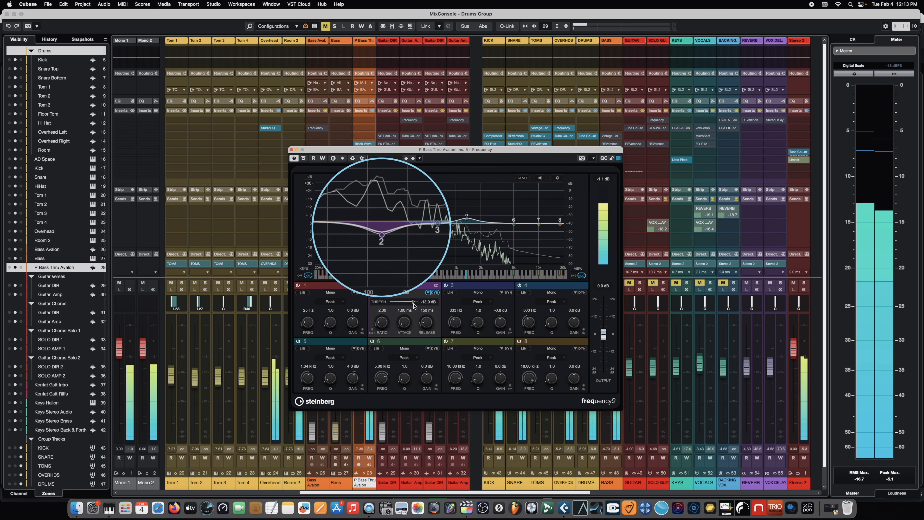
pyautogui.moveTo(413, 303); pyautogui.dragTo(412, 304)
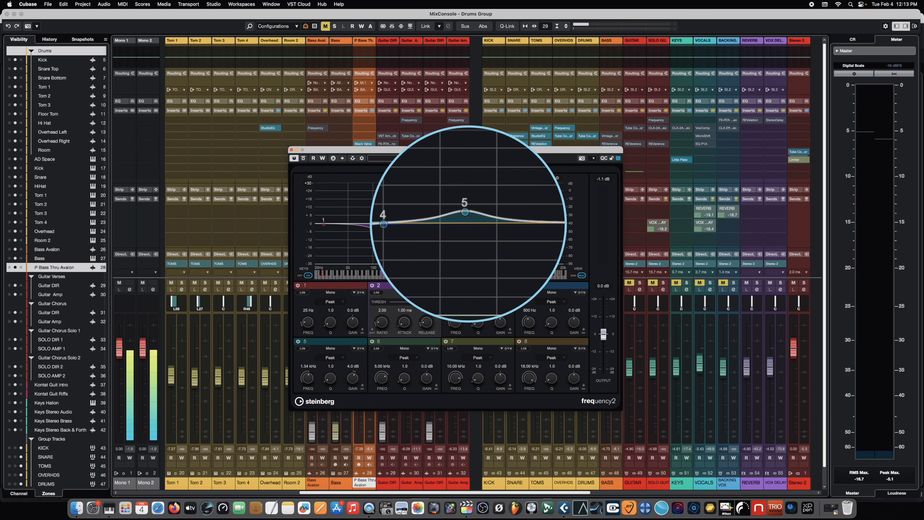
pyautogui.press('space')
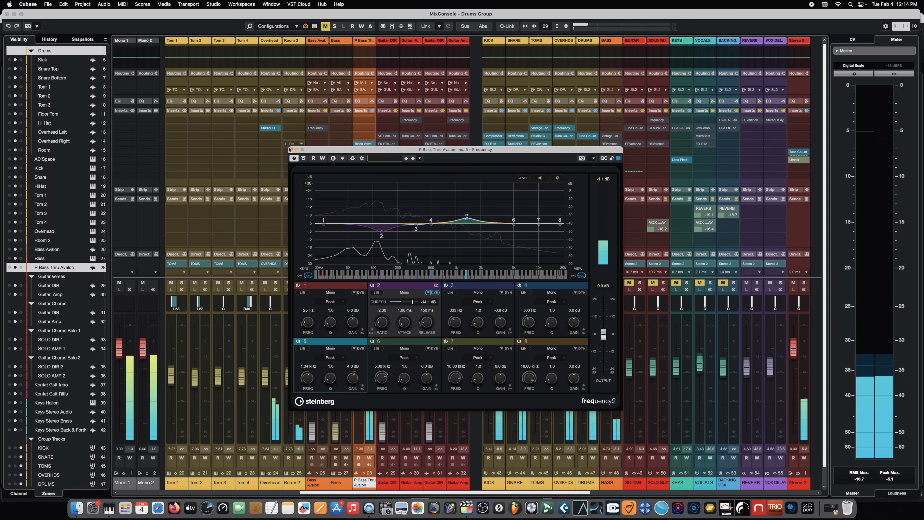
pyautogui.click(292, 150)
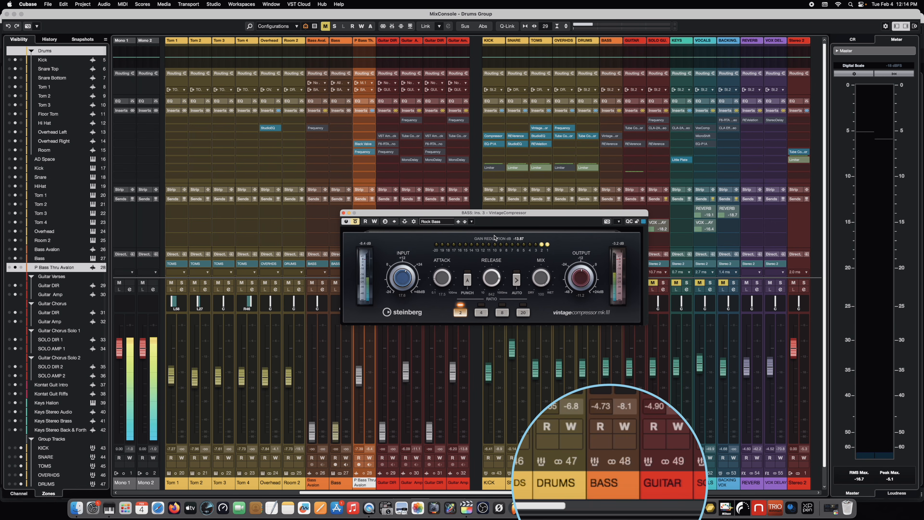
# Step: Load the Rock Bass preset into the VintageCompressor on the BASS group and audition the bass through it
pyautogui.moveTo(497, 215); pyautogui.dragTo(473, 182)
pyautogui.click(404, 186)
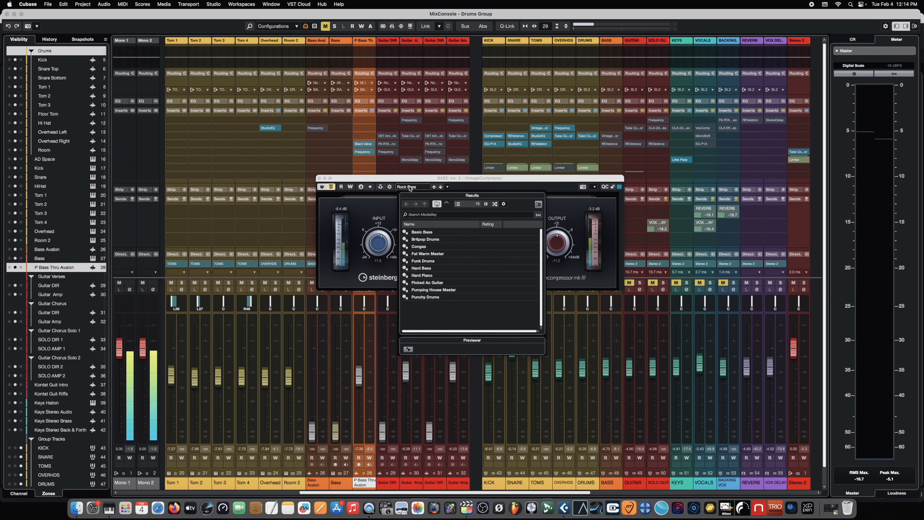
pyautogui.doubleClick(422, 300)
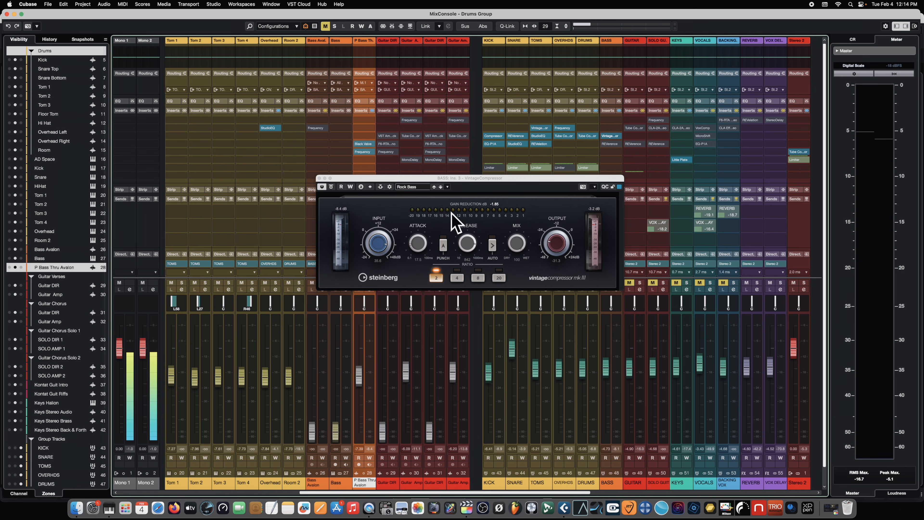
pyautogui.press('space')
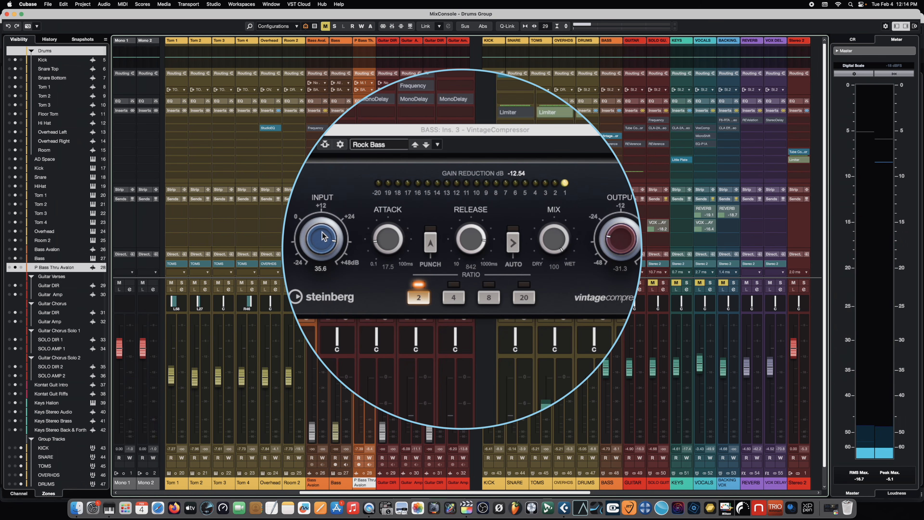
# Step: Set the BASS group VintageCompressor's input to 16.9 dB and raise its output, auditioning the bass in the mix
pyautogui.moveTo(331, 238); pyautogui.dragTo(330, 281)
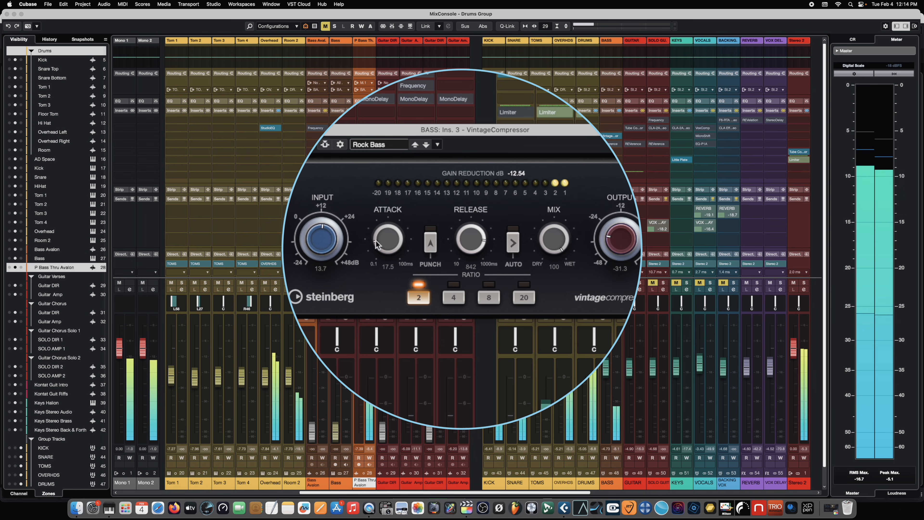
pyautogui.press('space')
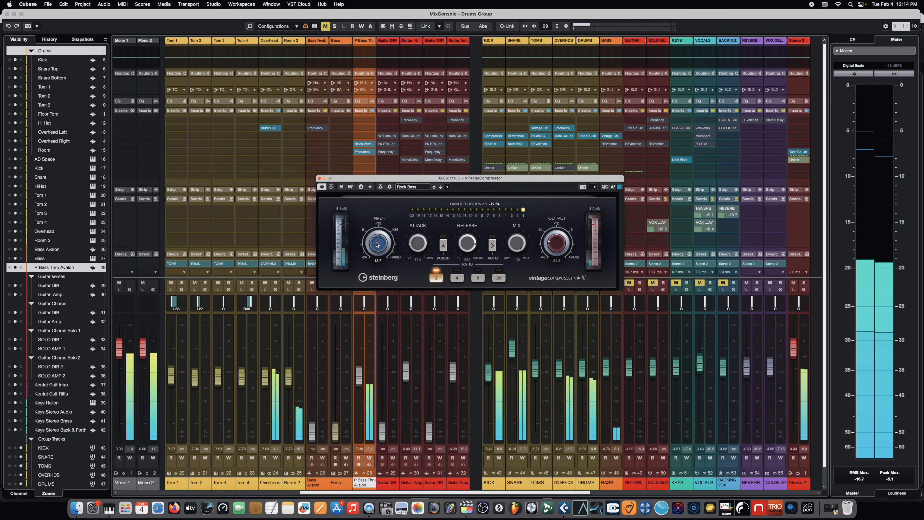
pyautogui.moveTo(378, 246); pyautogui.dragTo(378, 242)
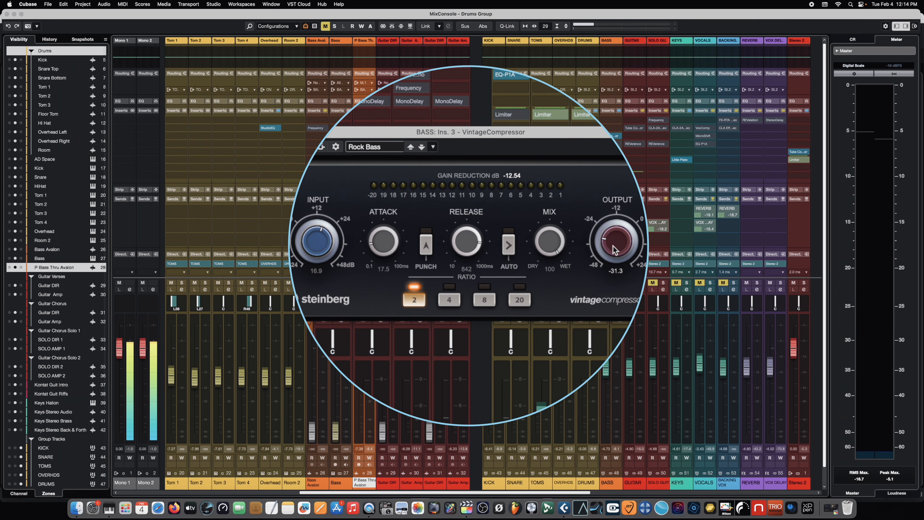
pyautogui.press('space')
pyautogui.moveTo(614, 250); pyautogui.dragTo(622, 226)
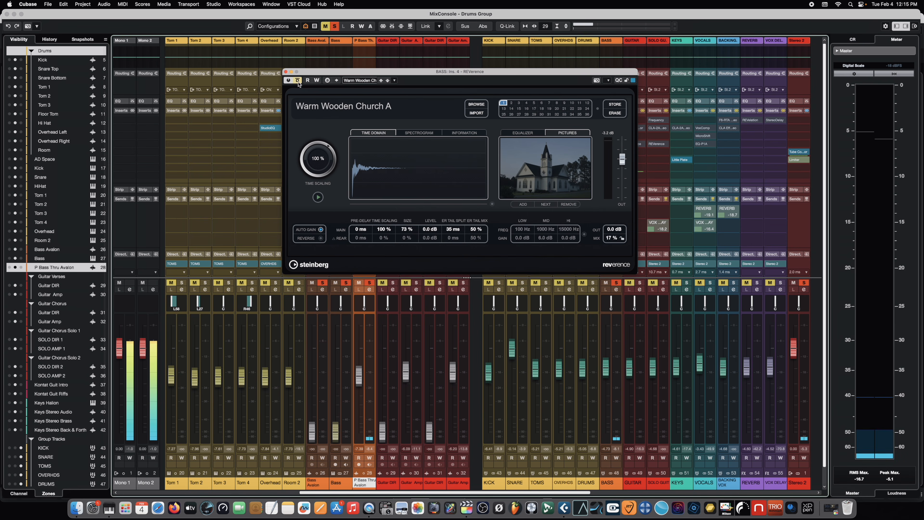
# Step: Activate the Warm Wooden Church REVerence on the BASS group and audition the bass in the full drum and bass mix
pyautogui.click(298, 81)
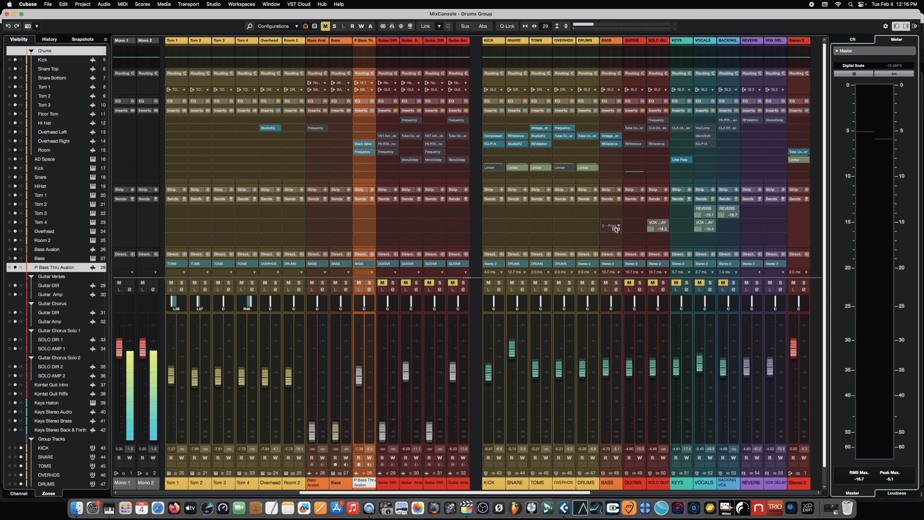
pyautogui.press('space')
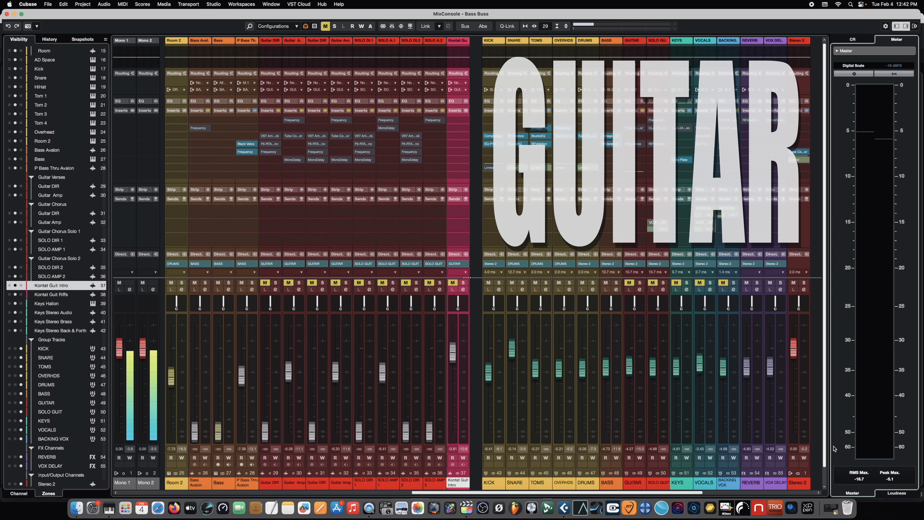
# Step: Unmute the GUITAR group and pan the Guitar Verses amp channel to the left
pyautogui.click(629, 282)
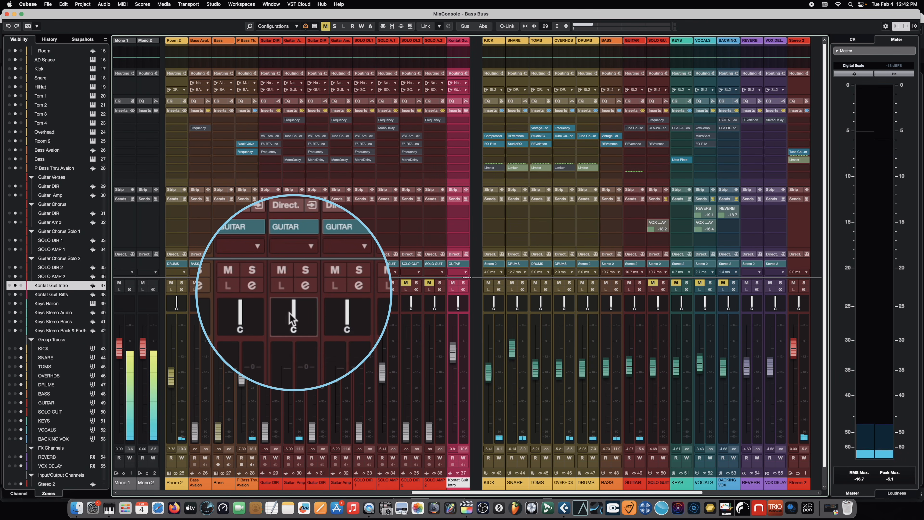
pyautogui.moveTo(293, 319); pyautogui.dragTo(273, 319)
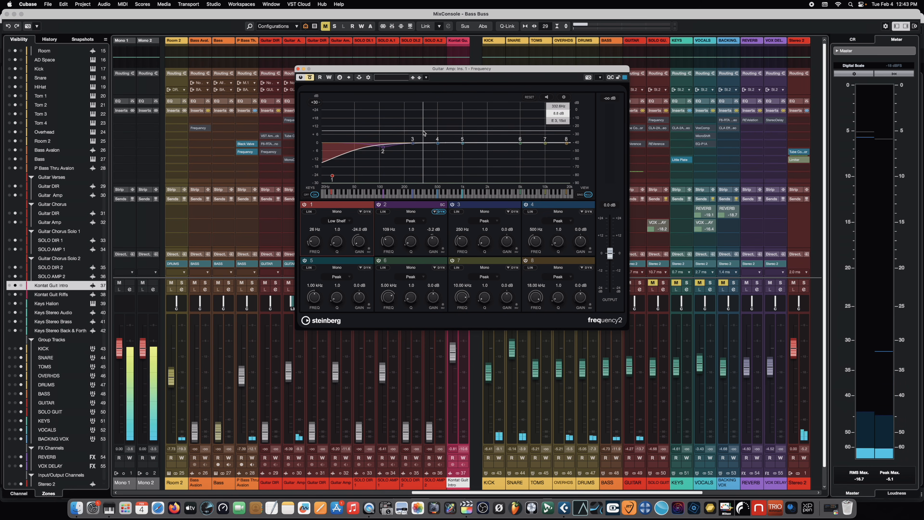
# Step: Activate the verse Guitar Amp's Frequency EQ and set band 2 to a -4.8 dB cut at 111 Hz while auditioning
pyautogui.click(841, 447)
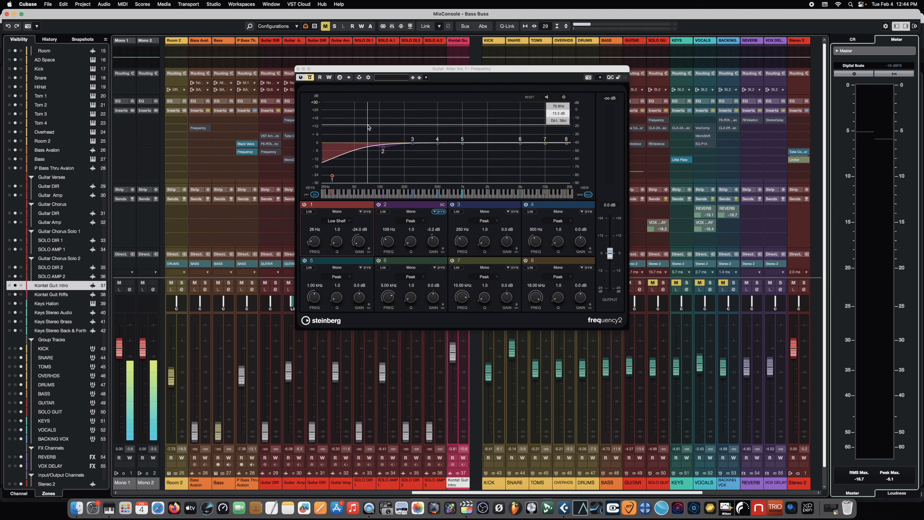
pyautogui.press('space')
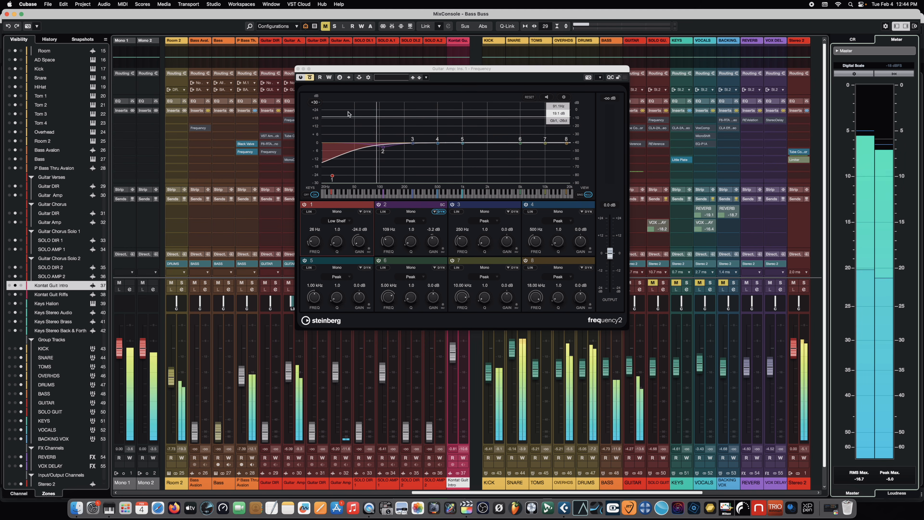
pyautogui.click(310, 77)
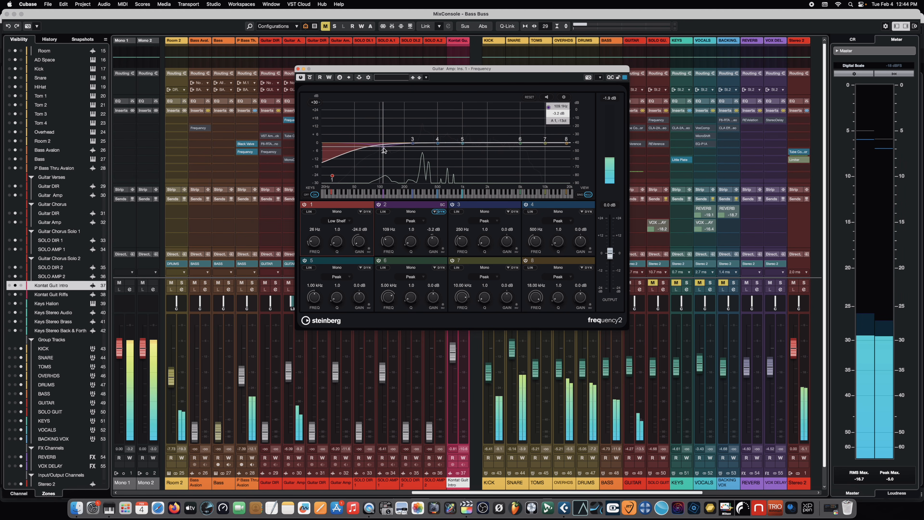
pyautogui.moveTo(384, 151); pyautogui.dragTo(384, 152)
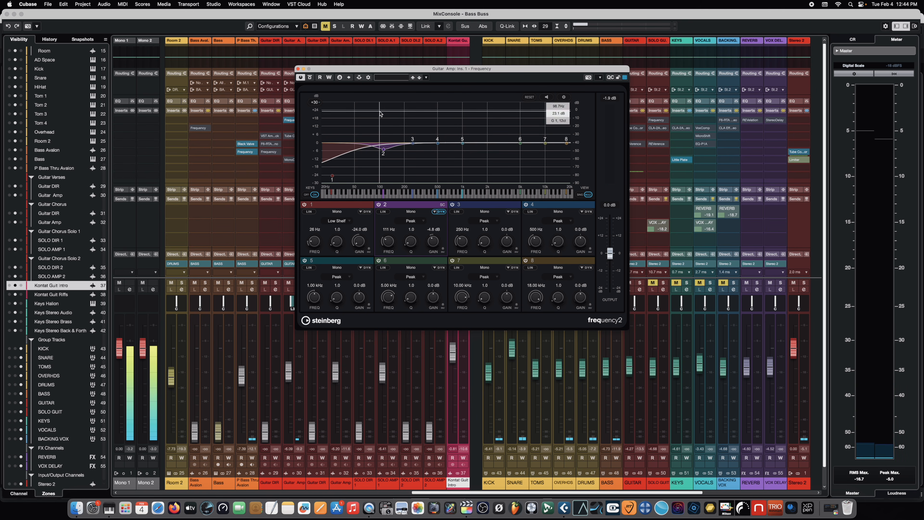
pyautogui.click(297, 69)
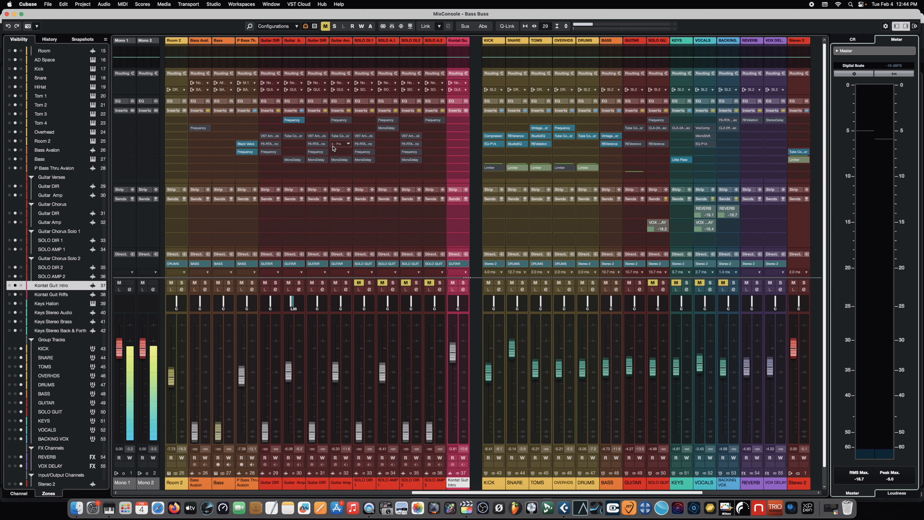
# Step: Activate the Tube Compressor on the verse Guitar Amp channel and adjust its input while auditioning the guitar
pyautogui.click(294, 139)
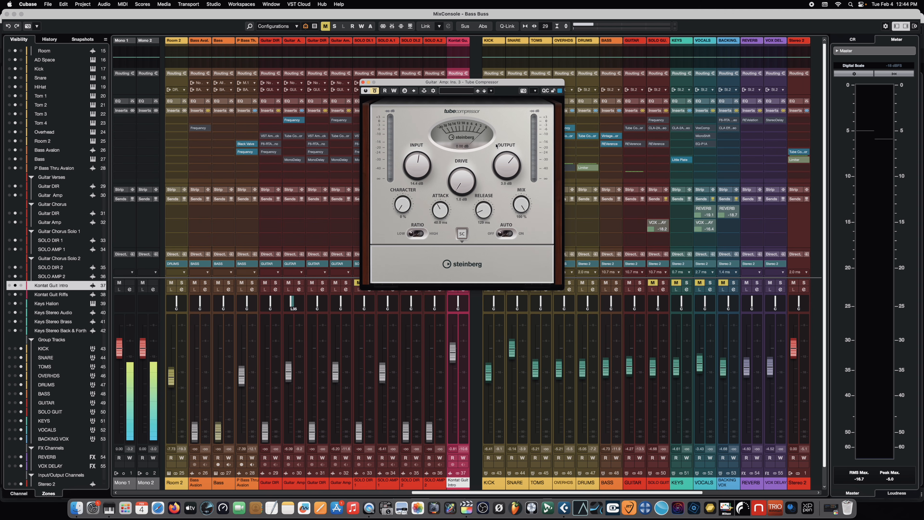
pyautogui.press('space')
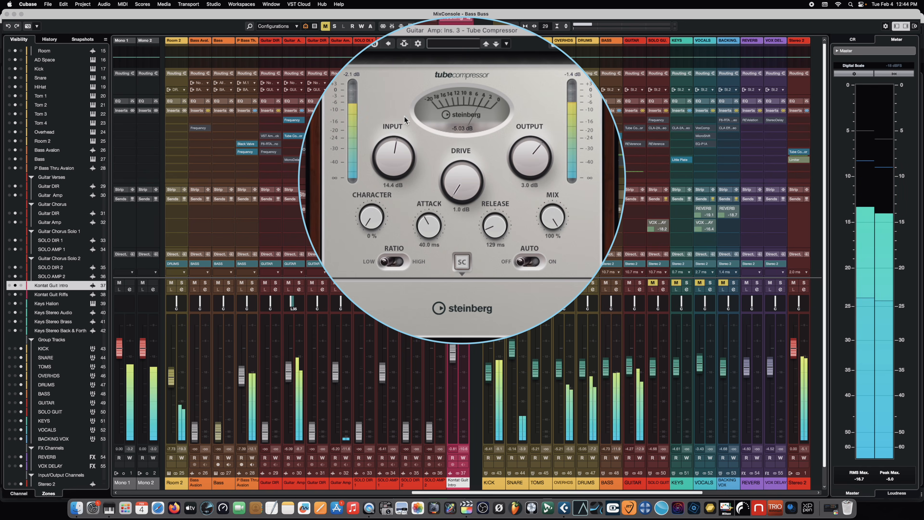
pyautogui.moveTo(391, 149); pyautogui.dragTo(391, 162)
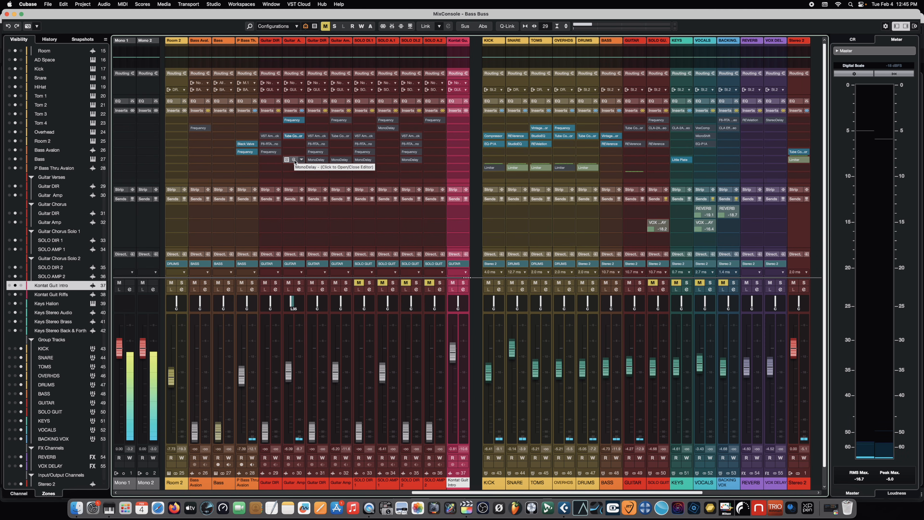
# Step: Open the verse Guitar Amp's MonoDelay, look through the synced delay note values and keep 1/8
pyautogui.click(294, 160)
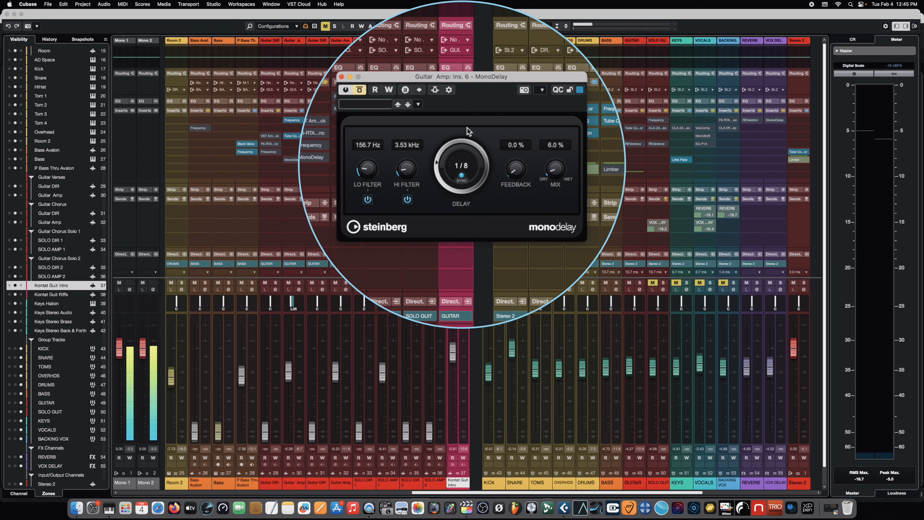
pyautogui.click(466, 169)
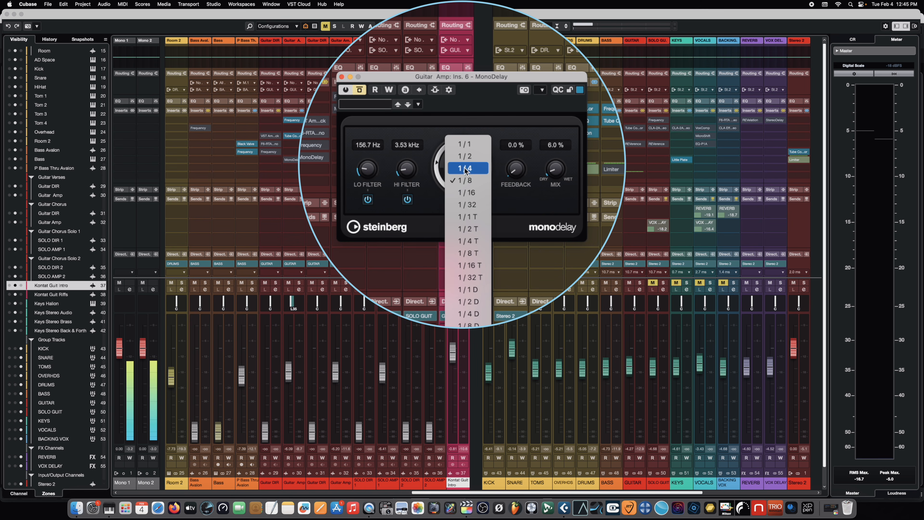
pyautogui.press('Up')
pyautogui.press('Up')
pyautogui.press('Down')
pyautogui.press('Down')
pyautogui.press('Down')
pyautogui.press('Down')
pyautogui.press('Down')
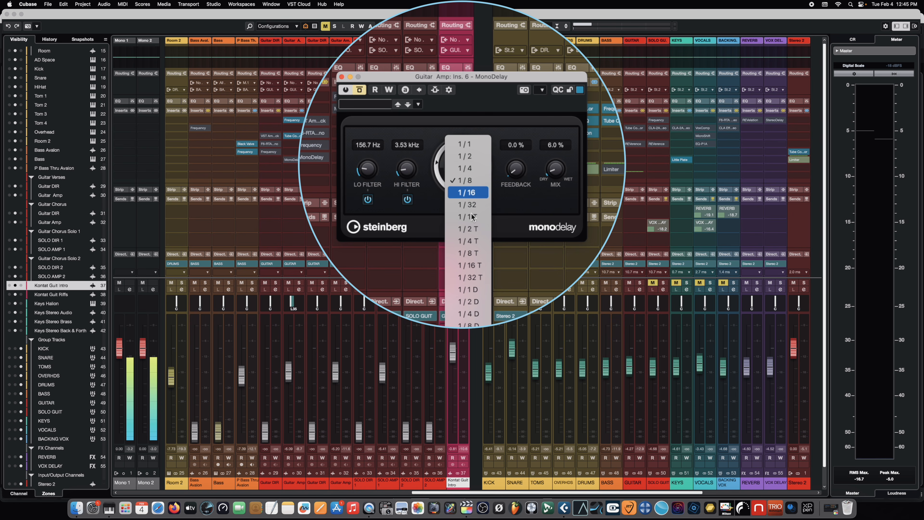
pyautogui.click(470, 184)
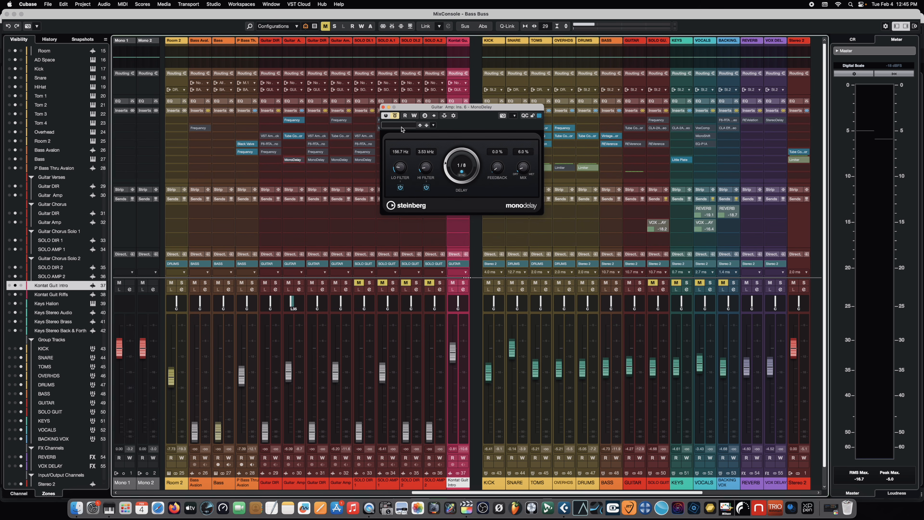
# Step: Activate the verse Guitar Amp's MonoDelay and audition the guitar both soloed and in the mix
pyautogui.press('space')
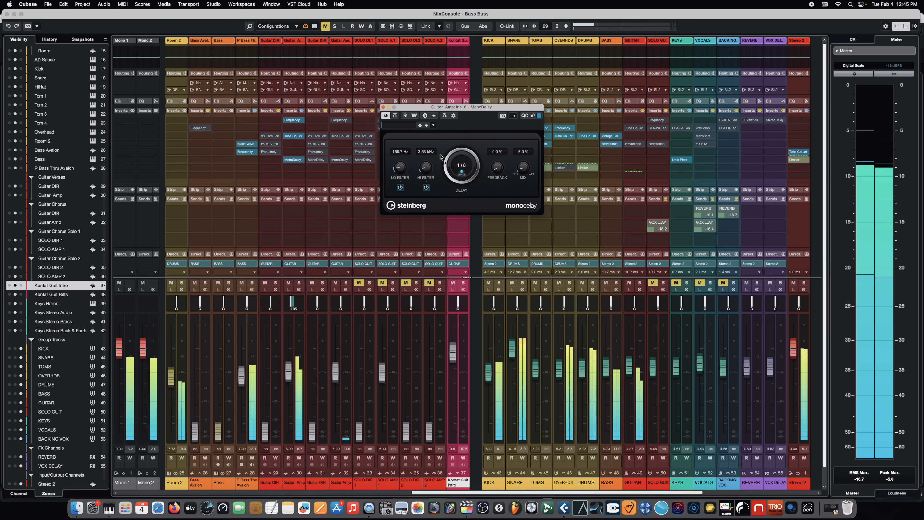
pyautogui.press('s')
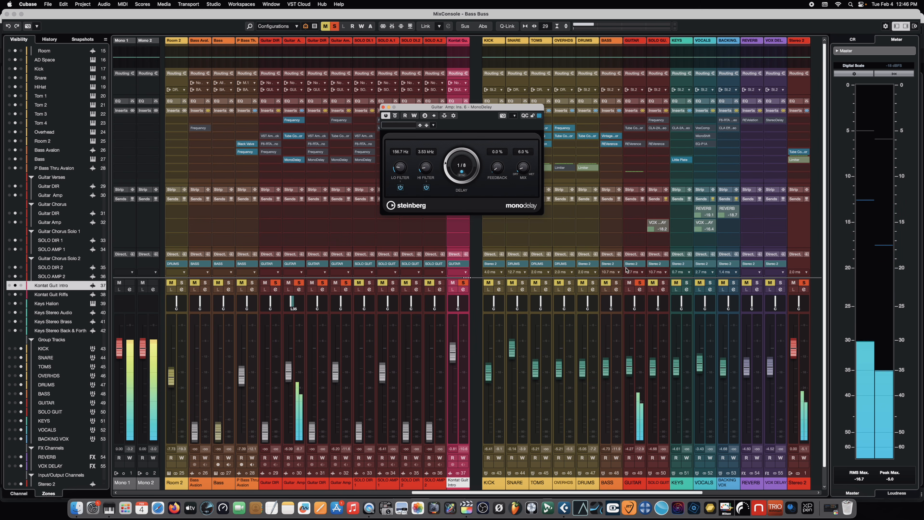
pyautogui.click(335, 26)
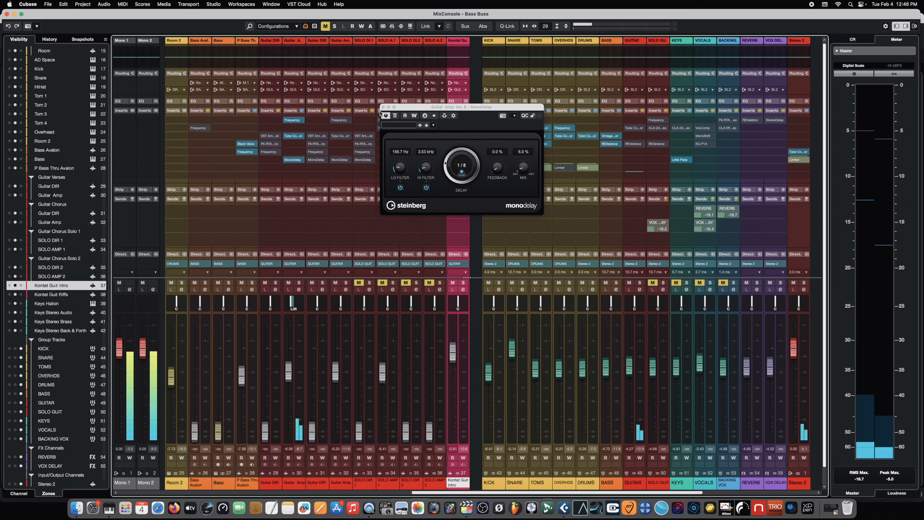
pyautogui.click(383, 107)
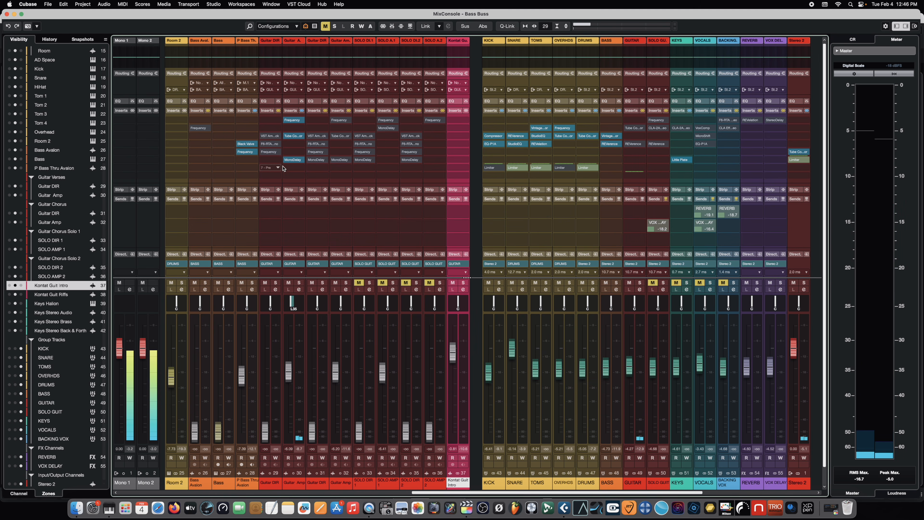
pyautogui.press('space')
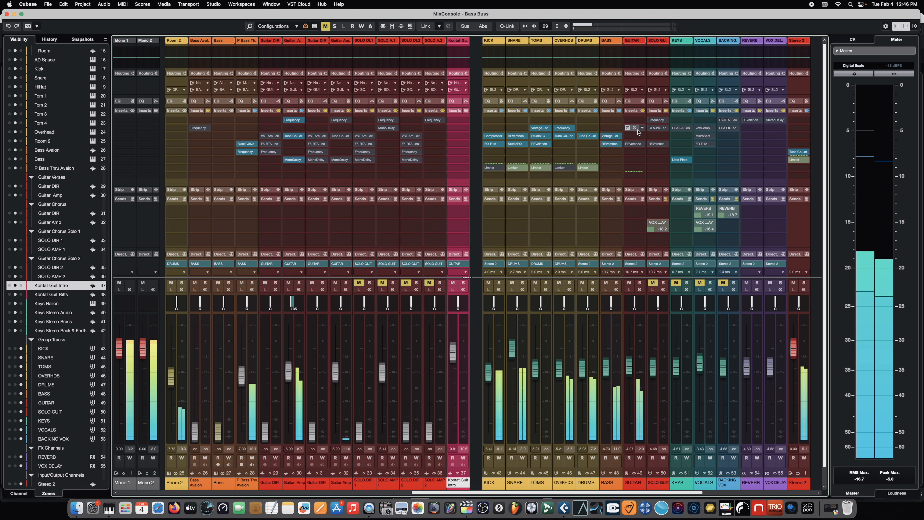
# Step: Activate the GUITAR group's Tube Compressor, set its drive to 2.2 dB and raise its character, auditioning the guitars
pyautogui.click(642, 329)
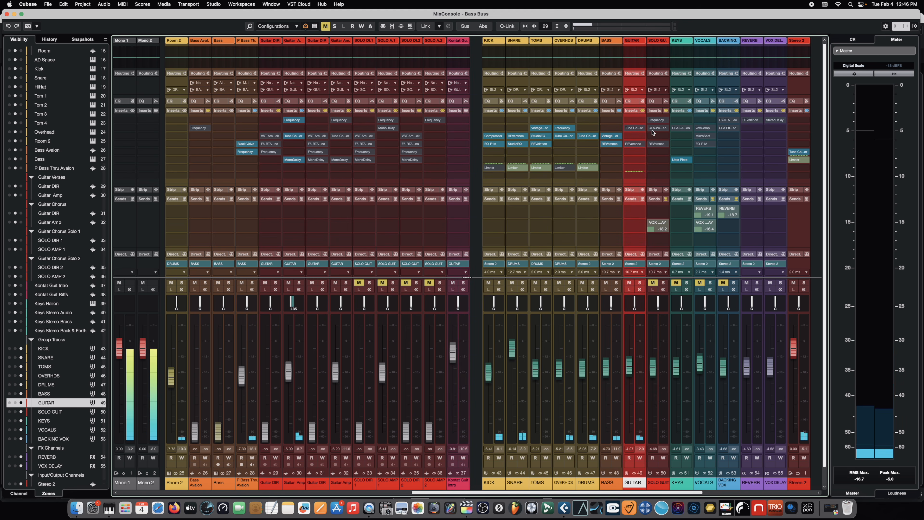
pyautogui.click(635, 130)
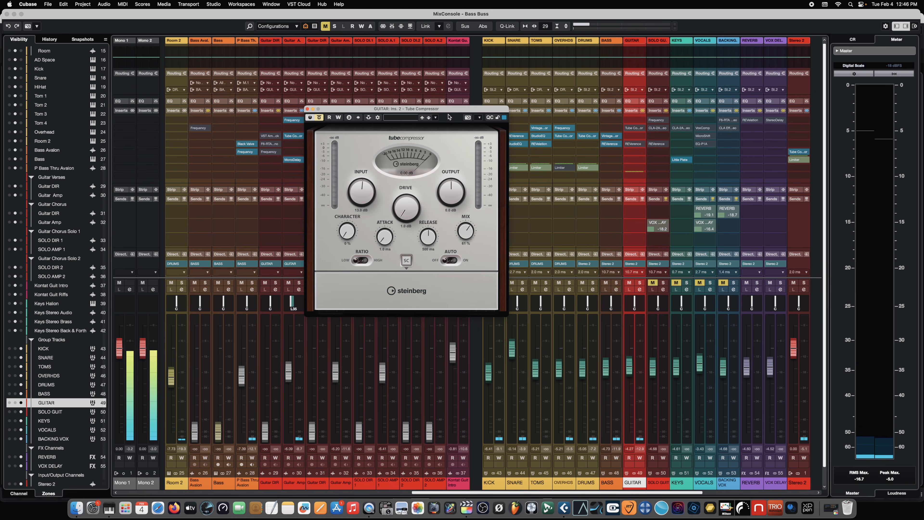
pyautogui.moveTo(439, 110); pyautogui.dragTo(490, 132)
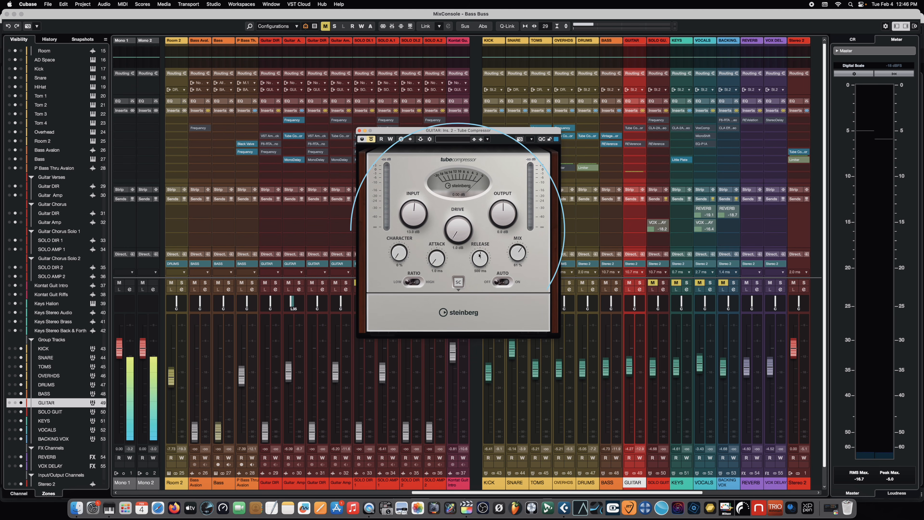
pyautogui.moveTo(460, 233); pyautogui.dragTo(433, 220)
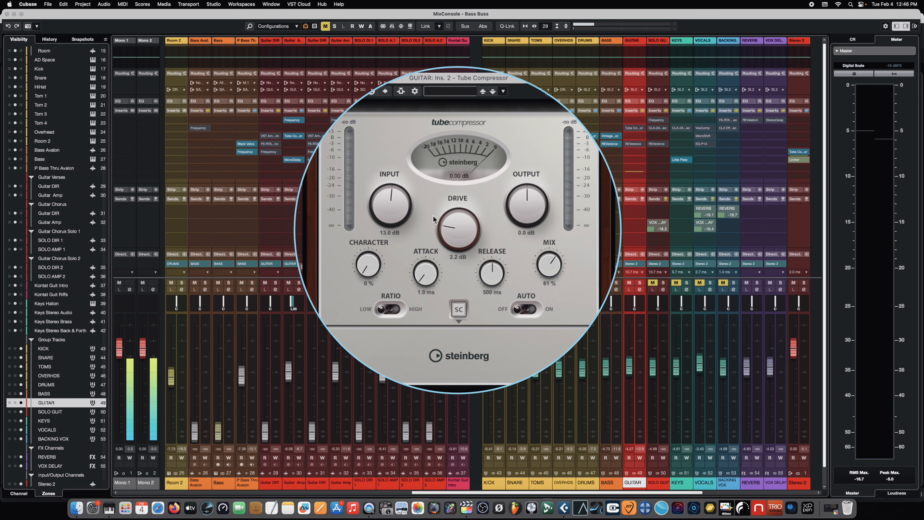
pyautogui.moveTo(370, 229); pyautogui.dragTo(369, 226)
pyautogui.press('space')
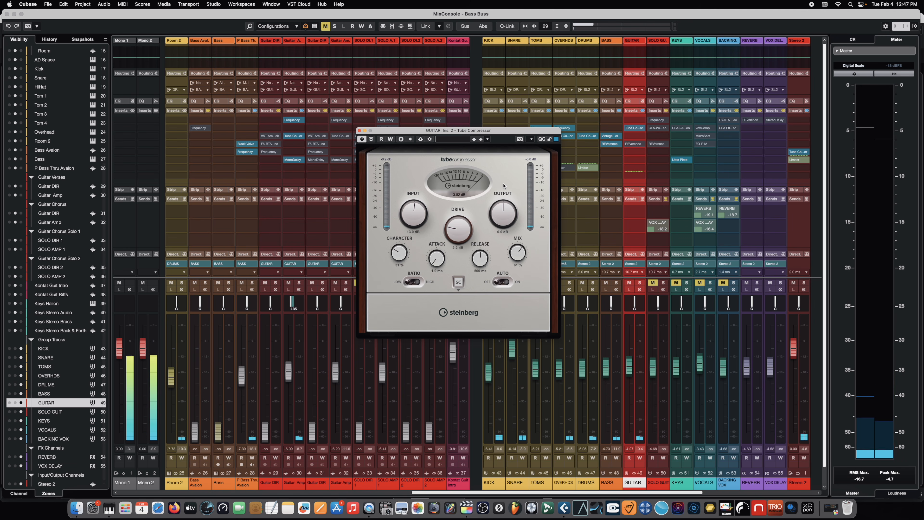
pyautogui.click(361, 130)
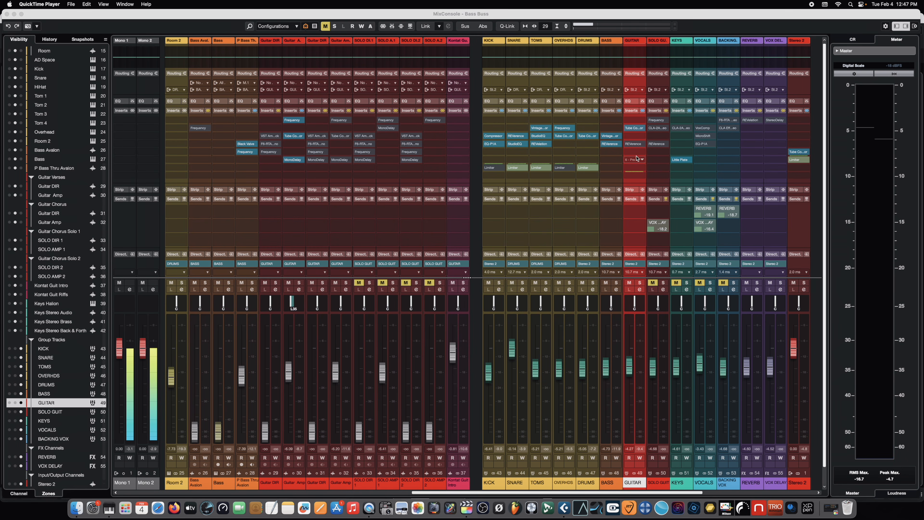
# Step: Activate the GUITAR group's Spring Tube Master REVerence with a 7% mix and audition the guitar soloed and in the full mix
pyautogui.click(635, 146)
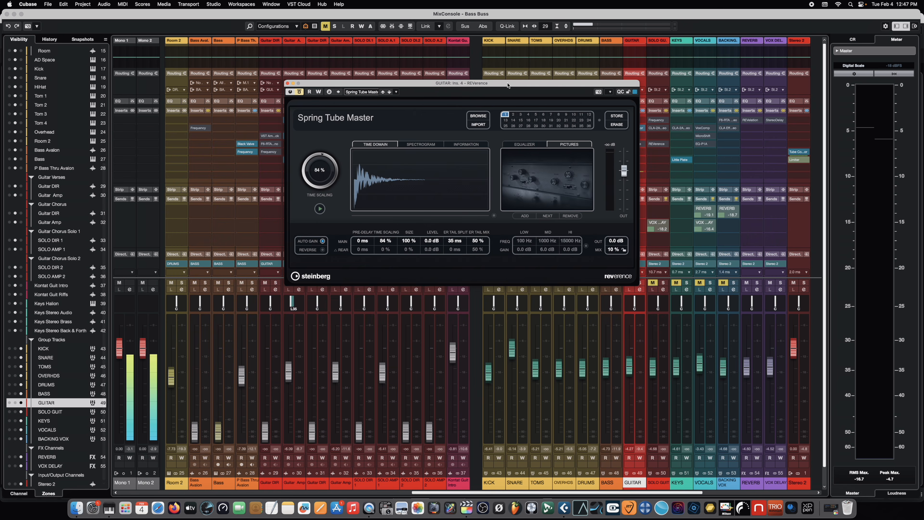
pyautogui.press('space')
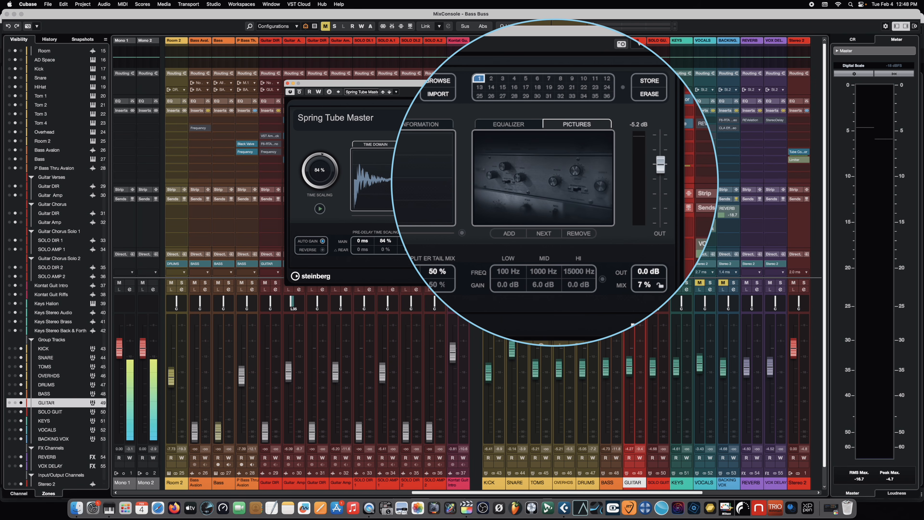
pyautogui.click(640, 283)
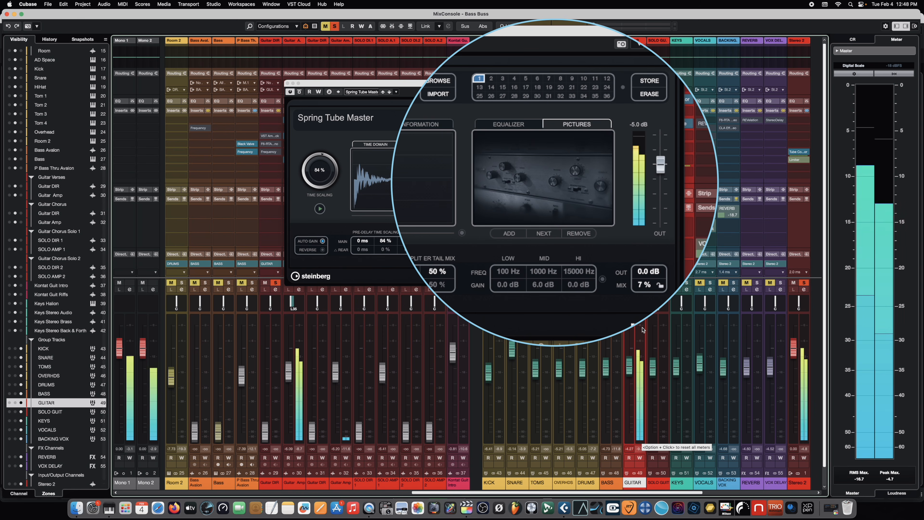
pyautogui.moveTo(642, 286); pyautogui.dragTo(641, 283)
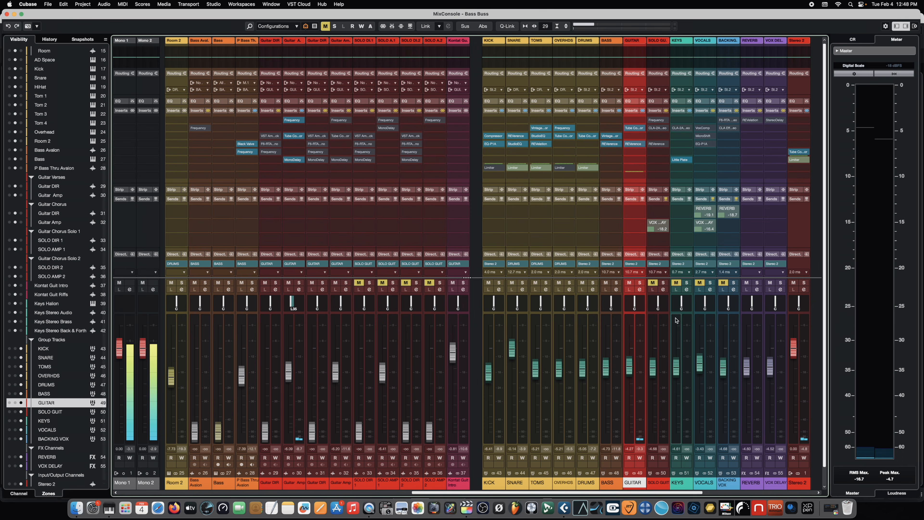
pyautogui.press('space')
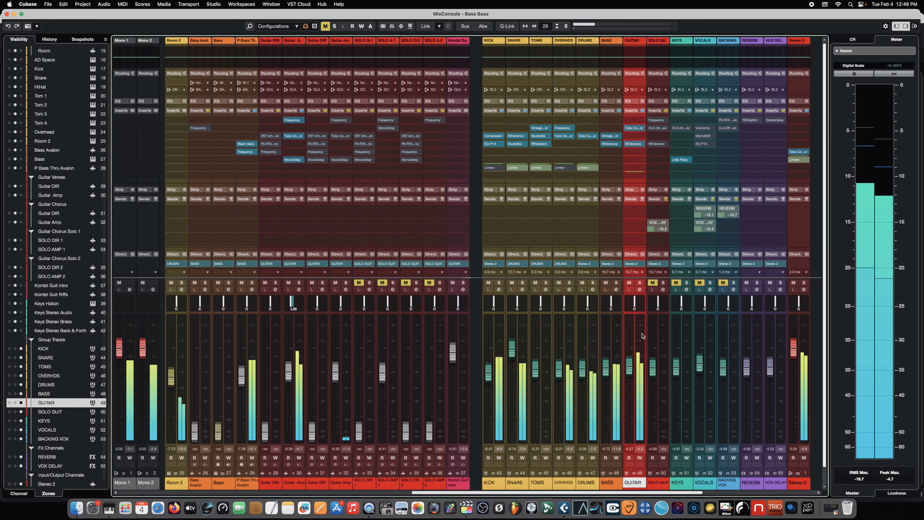